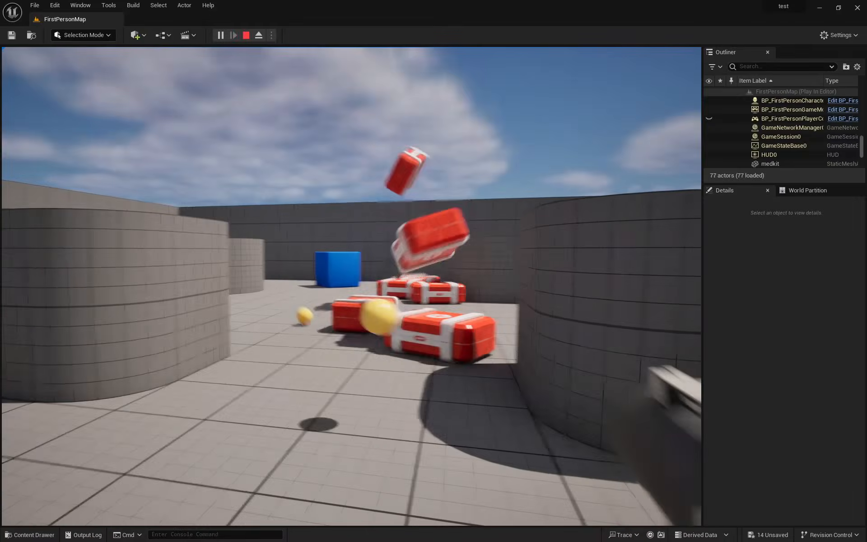
left_click(351, 287)
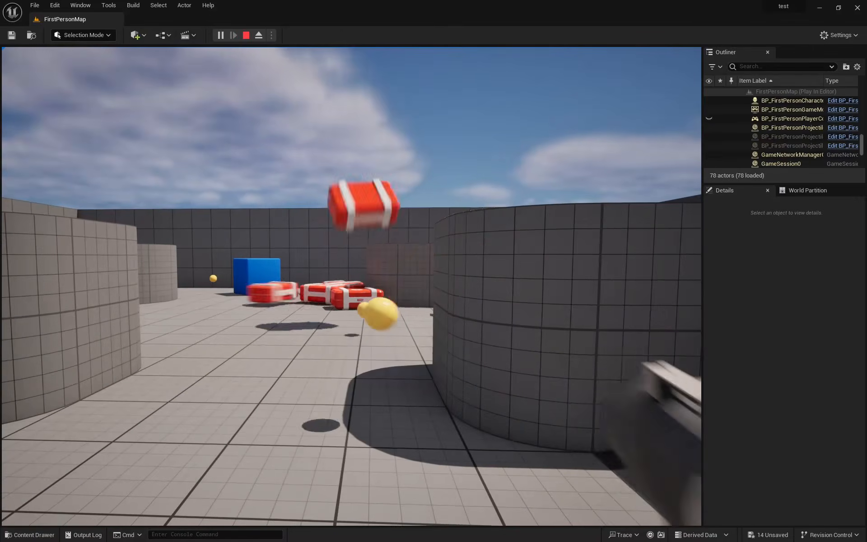
left_click(351, 287)
left_click(351, 286)
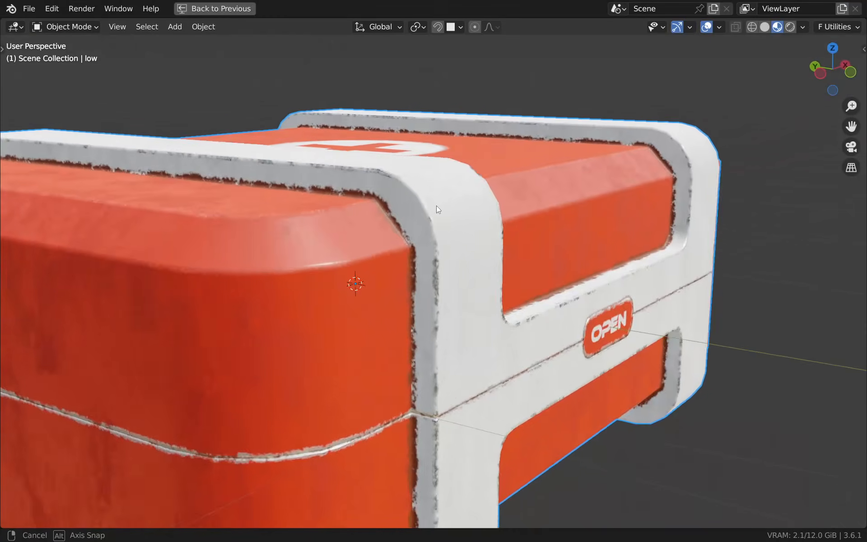
middle_click_drag(436, 205, 416, 221)
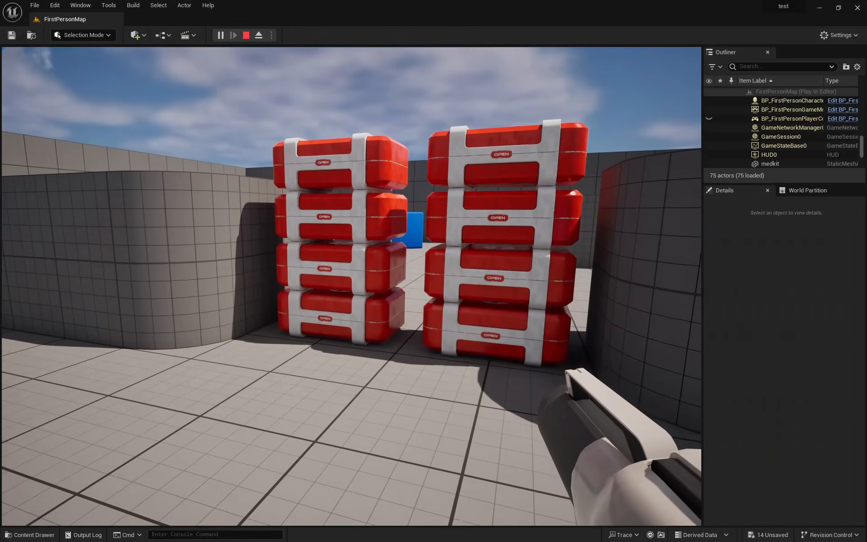
left_click(351, 286)
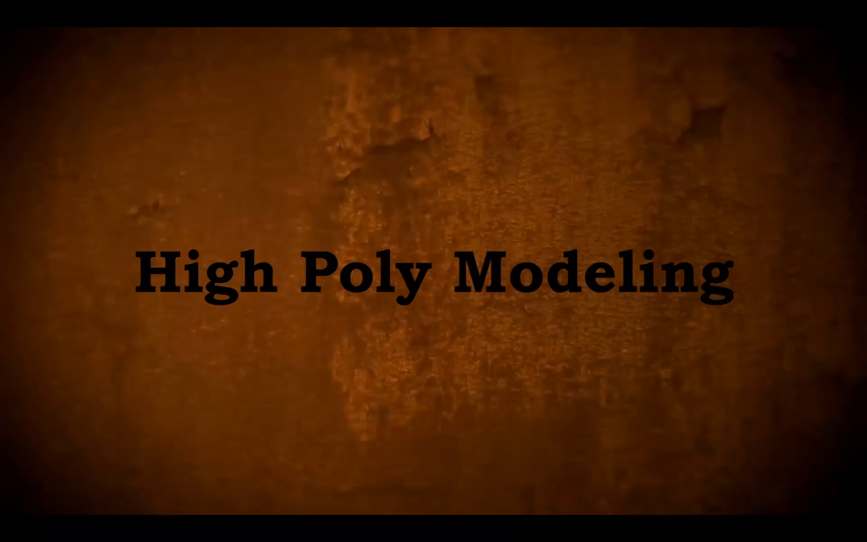
With Fluent, create a rectangular box centered on the world origin and set its thickness to 1.053.
left_click(436, 249)
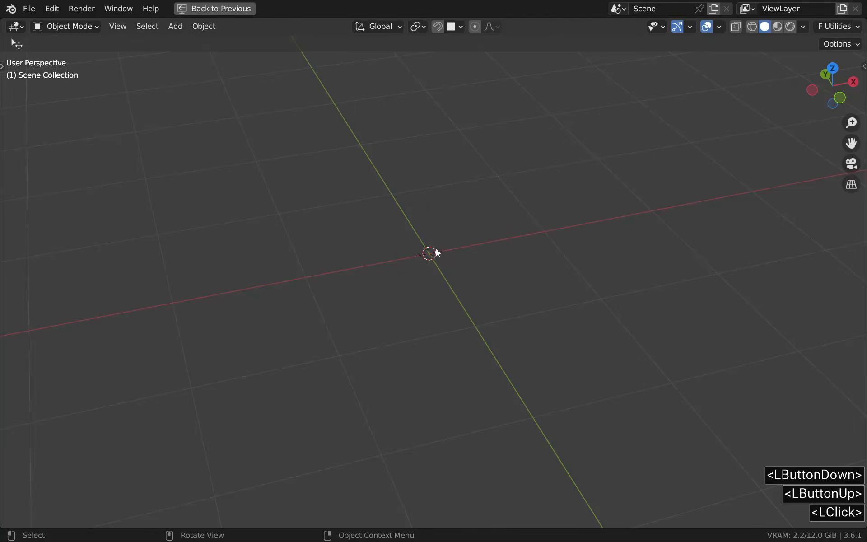
key("f")
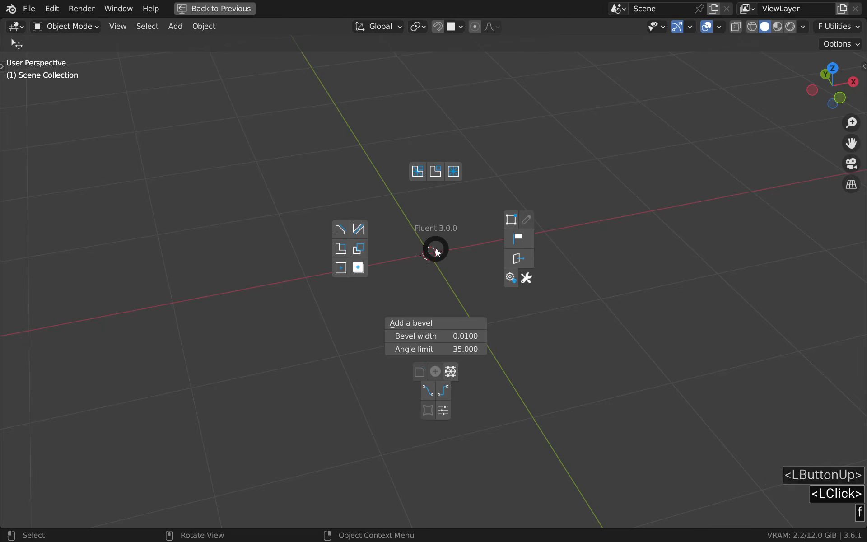
left_click(342, 270)
right_click(386, 291)
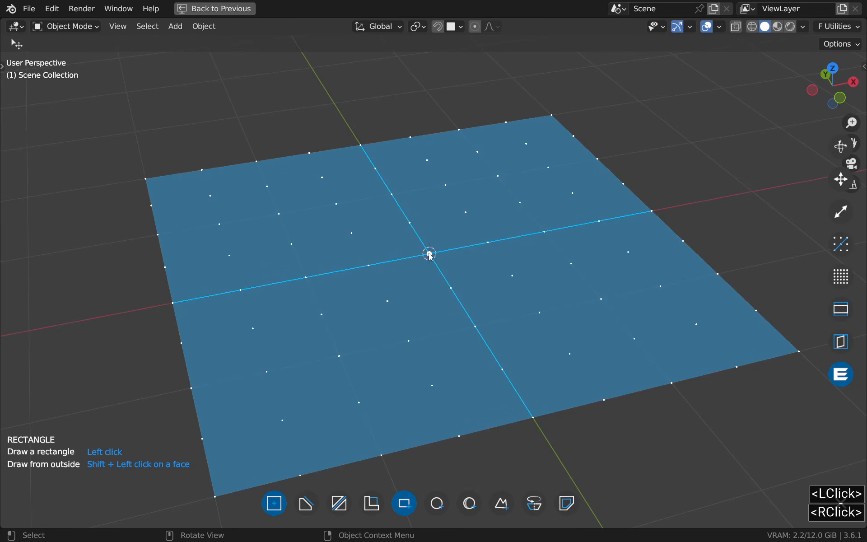
left_click(271, 370, "shift")
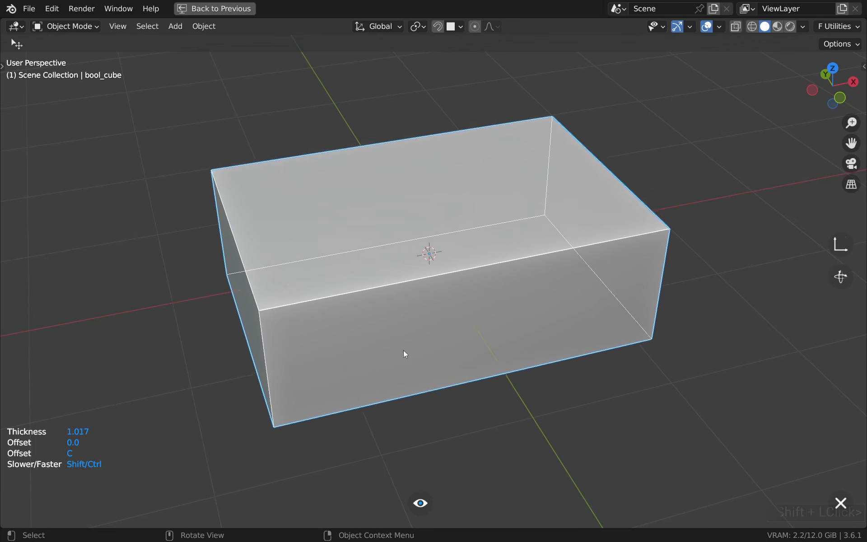
left_click(411, 352)
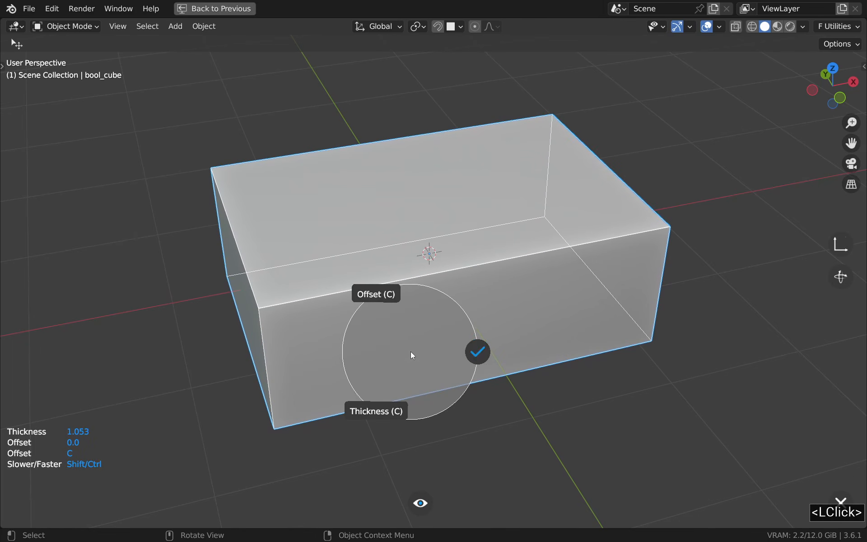
left_click(478, 352)
Round the box's four vertical corners with a 4-segment bevel and bevel its top and bottom edges.
left_click(414, 316)
left_click(386, 259)
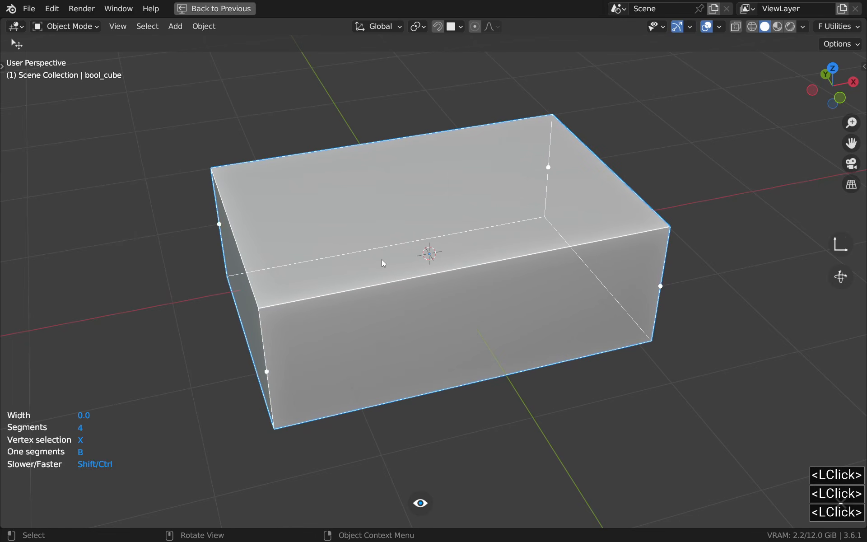
left_click(452, 318)
left_click(515, 315)
double_click(422, 303)
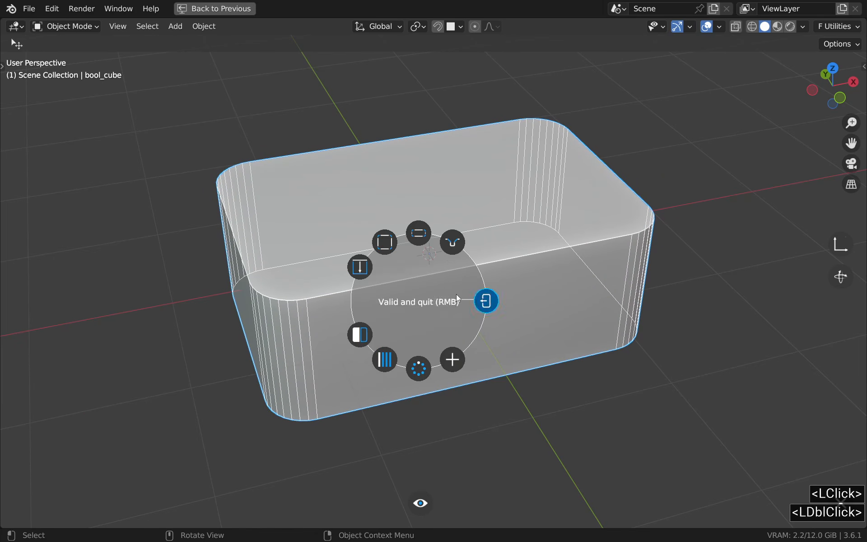
left_click(417, 229)
left_click(447, 256)
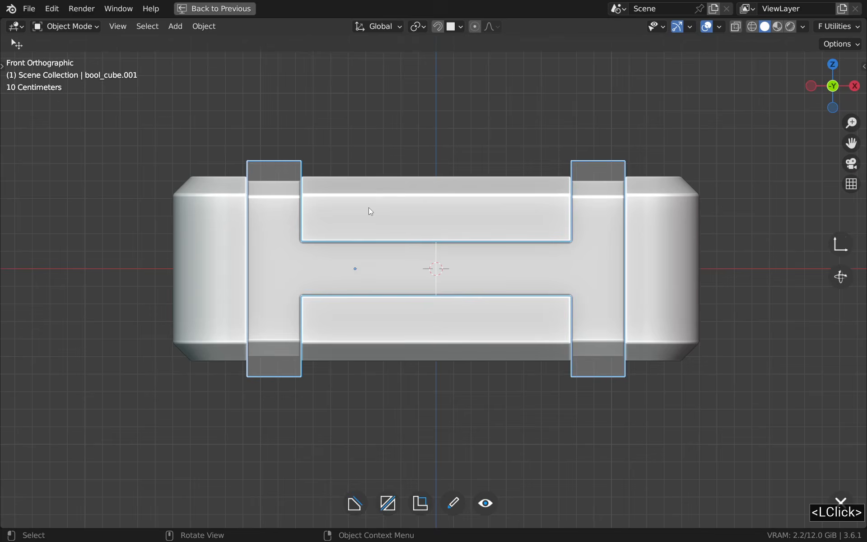
Round the inner corners of the H-shaped strap profile that wraps around the case.
left_click(368, 207)
left_click(344, 148)
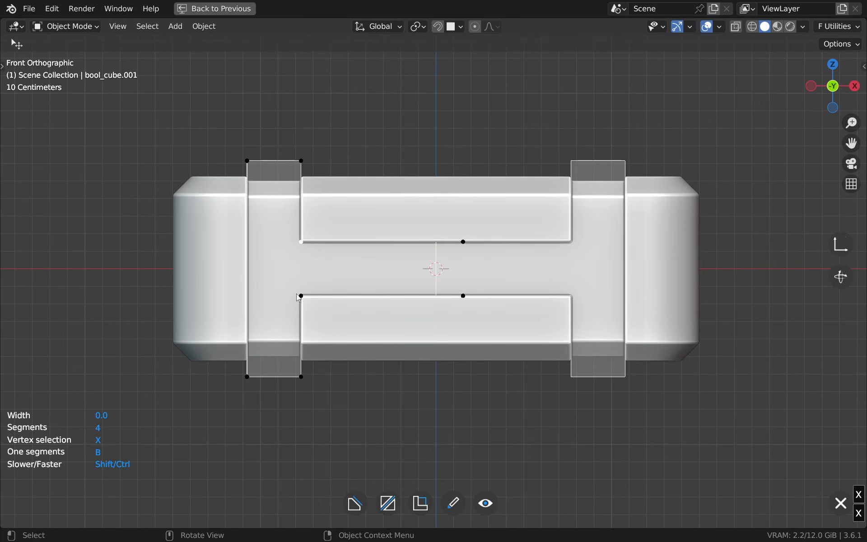
left_click(318, 302)
left_click(385, 302)
middle_click_drag(324, 241, 379, 253)
scroll(378, 249, "up", 1)
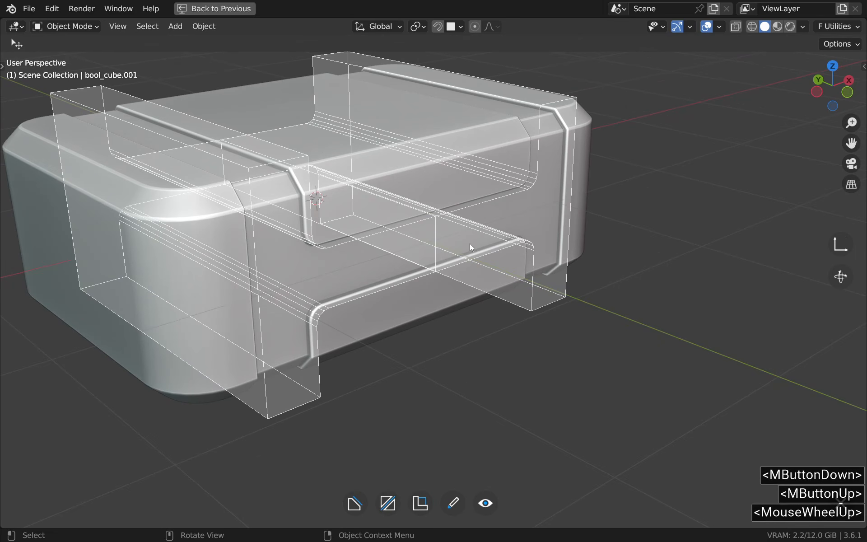
left_click(530, 256)
left_click(471, 213)
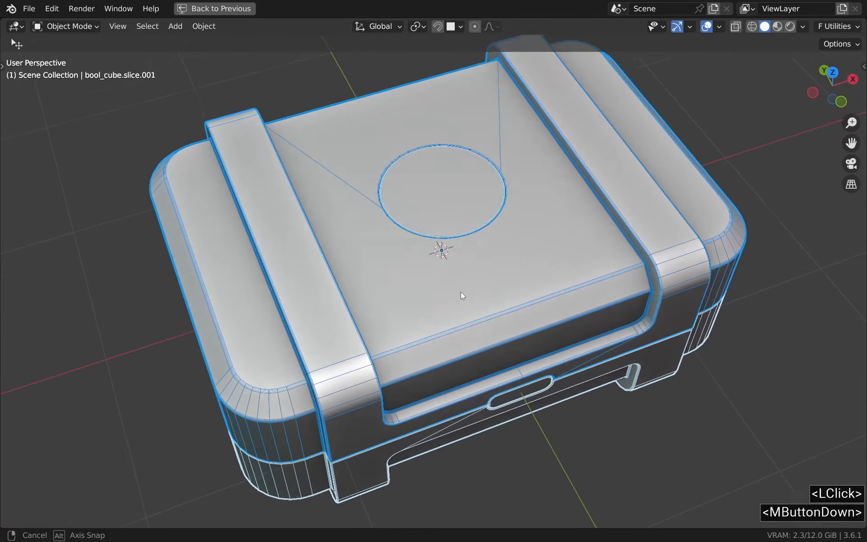
Isolate the upper half of the sliced case in local view and display it as wireframe.
middle_click_drag(460, 292, 456, 261)
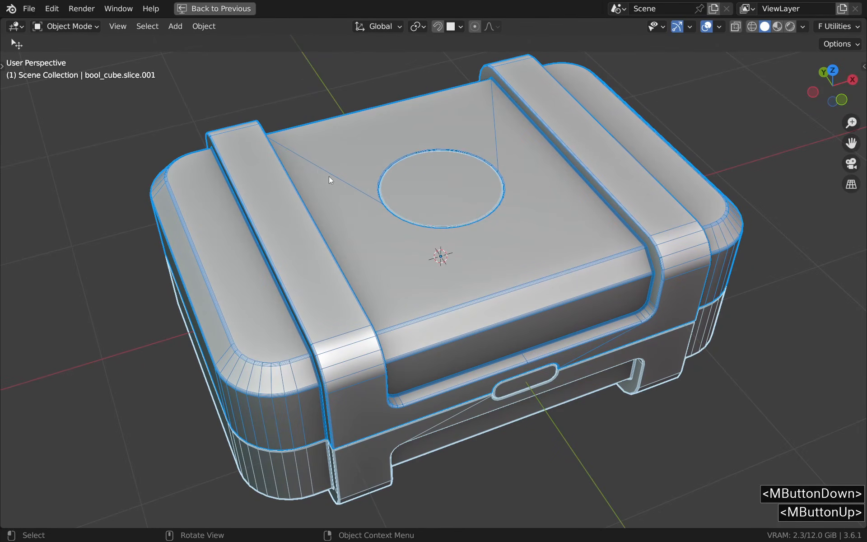
middle_click_drag(464, 88, 559, 275)
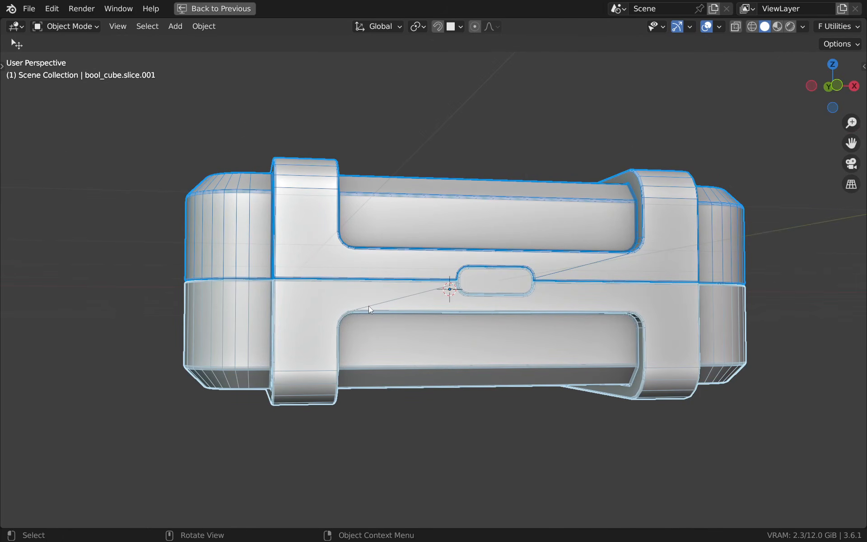
mouse_move(440, 282)
middle_mouse_down()
mouse_move(441, 267)
mouse_move(445, 275)
middle_mouse_up()
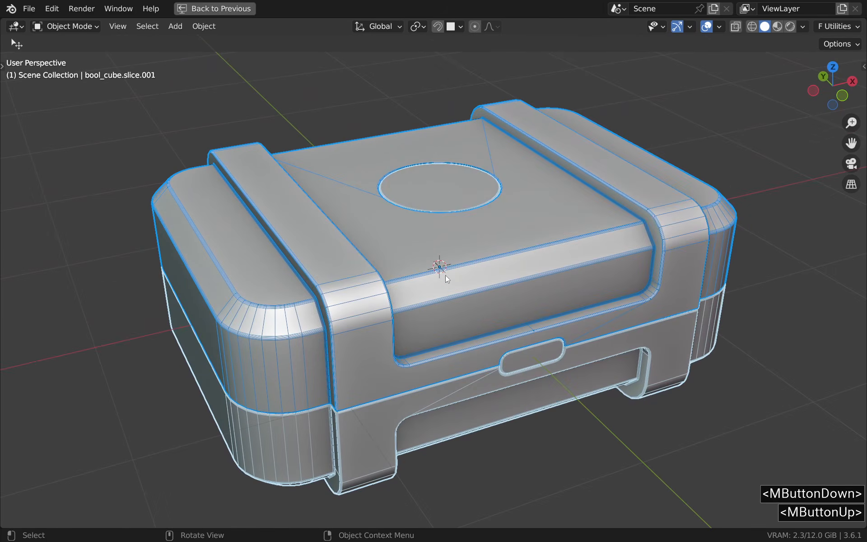
left_click(472, 256)
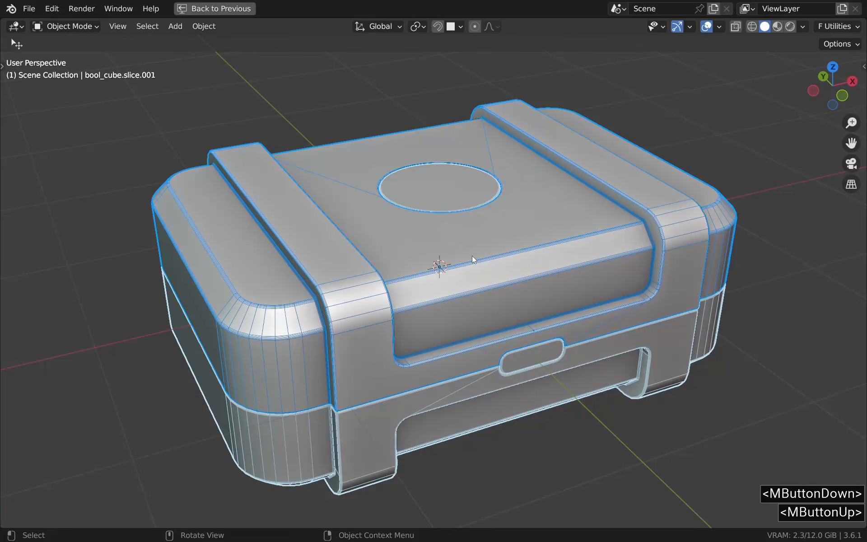
left_click(473, 256)
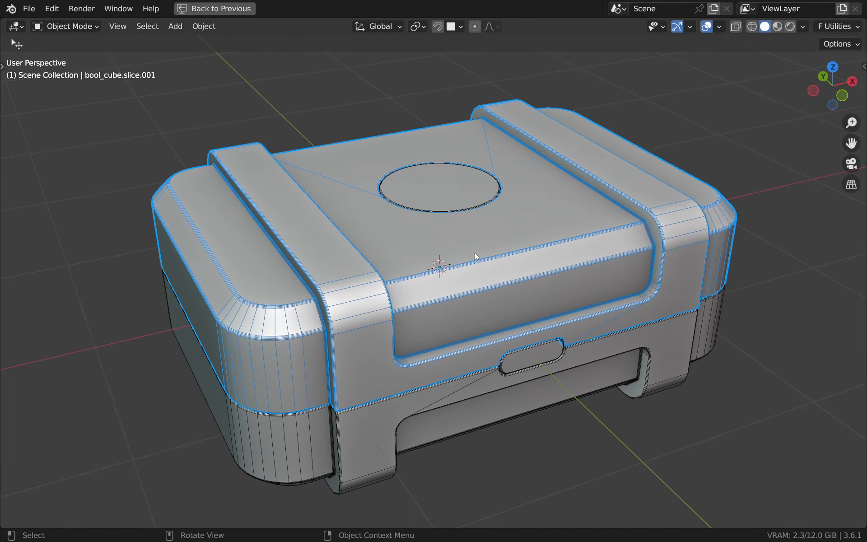
key("slash")
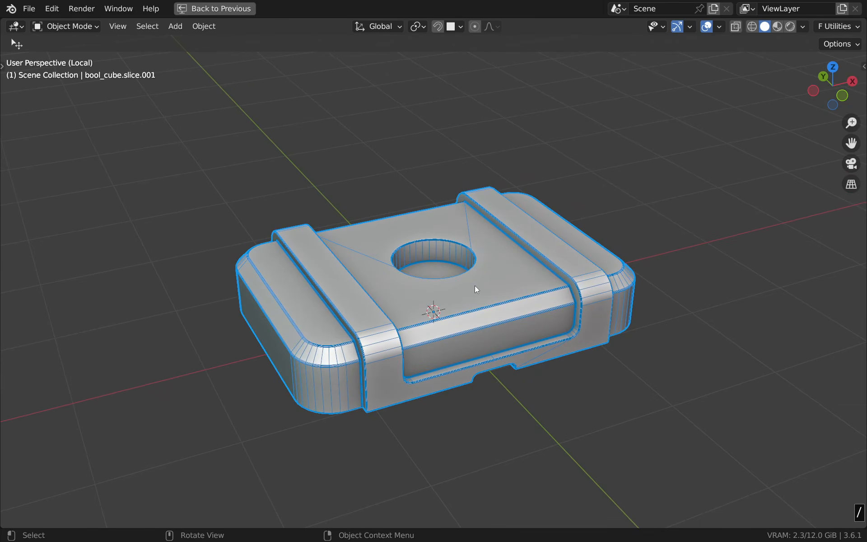
left_click(350, 288)
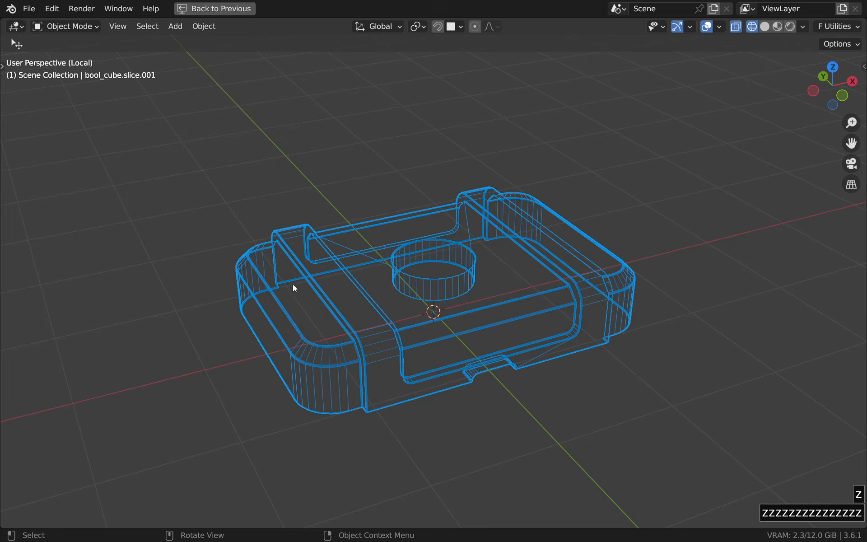
scroll(442, 309, "up", 2)
Add a centered loop cut across the length of the upper half's base mesh and leave the isolated view.
key("Tab")
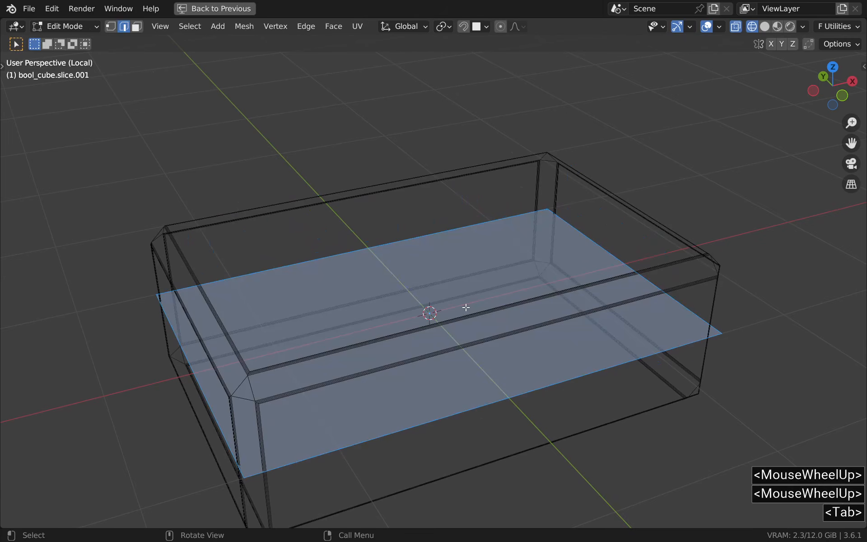
left_click(492, 382)
right_click(495, 364)
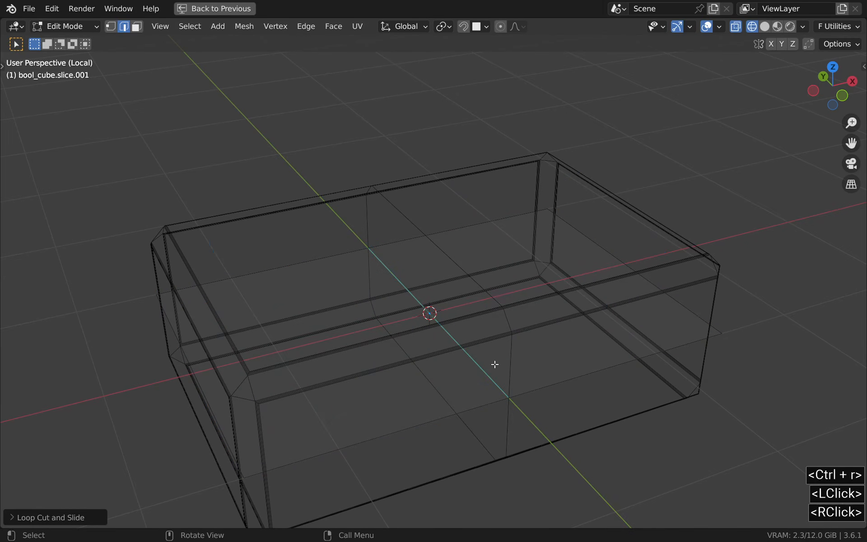
key("shift+f")
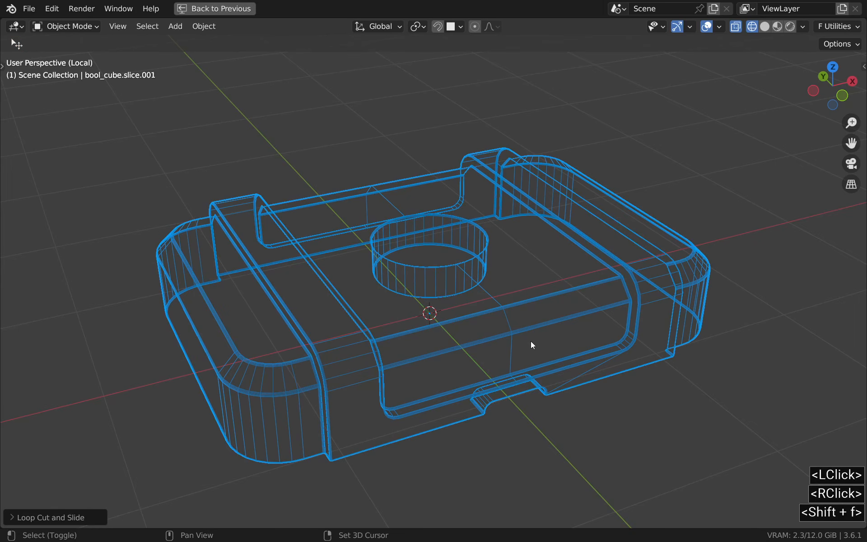
middle_click_drag(478, 261, 478, 311)
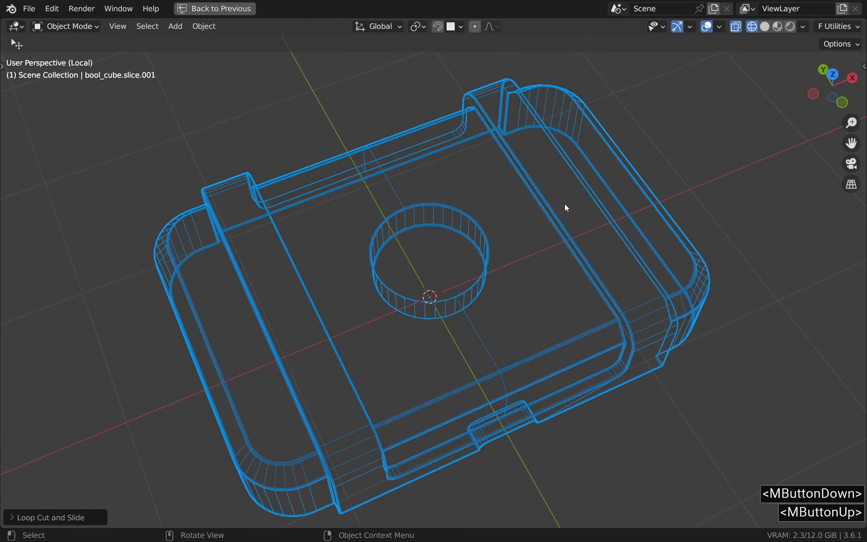
middle_click_drag(493, 253, 492, 282)
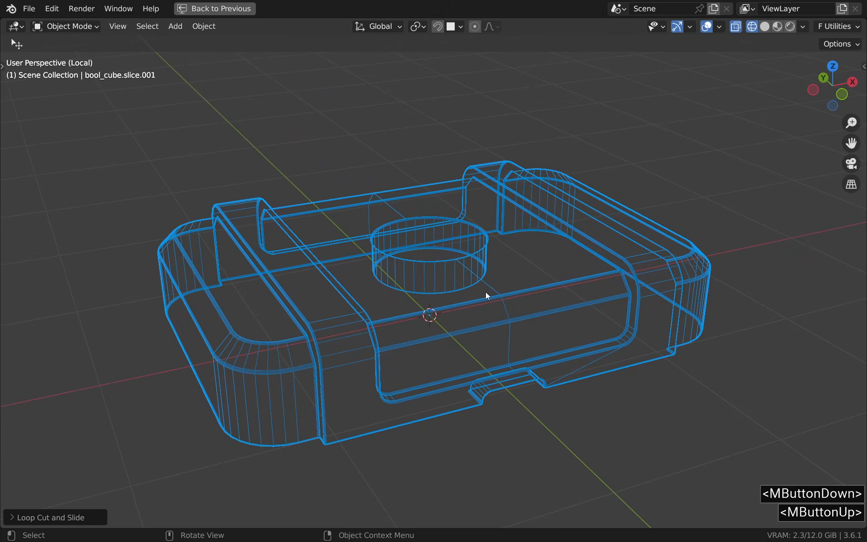
middle_click_drag(478, 297, 479, 314)
key("z")
key("slash")
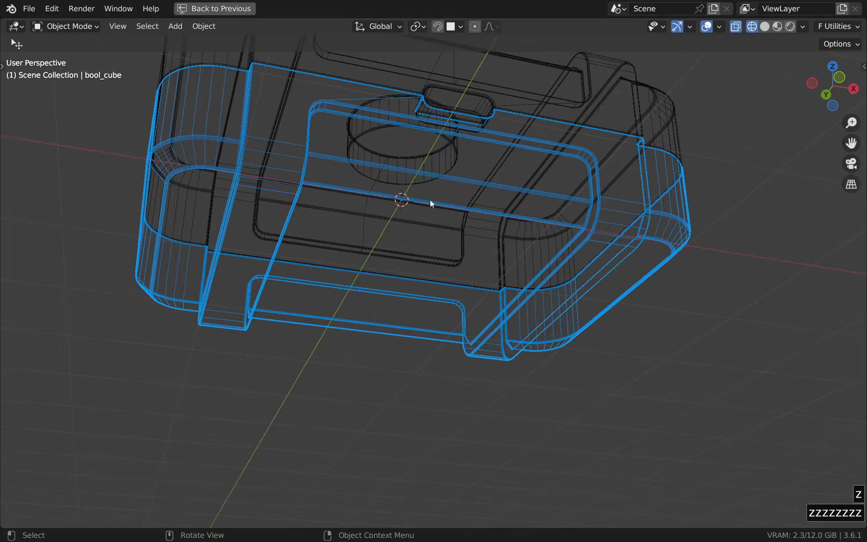
Isolate the case's lower half and add a centered loop cut across the length of its base mesh.
key("slash")
key("Tab")
scroll(468, 204, "up", 3)
key("ctrl+r")
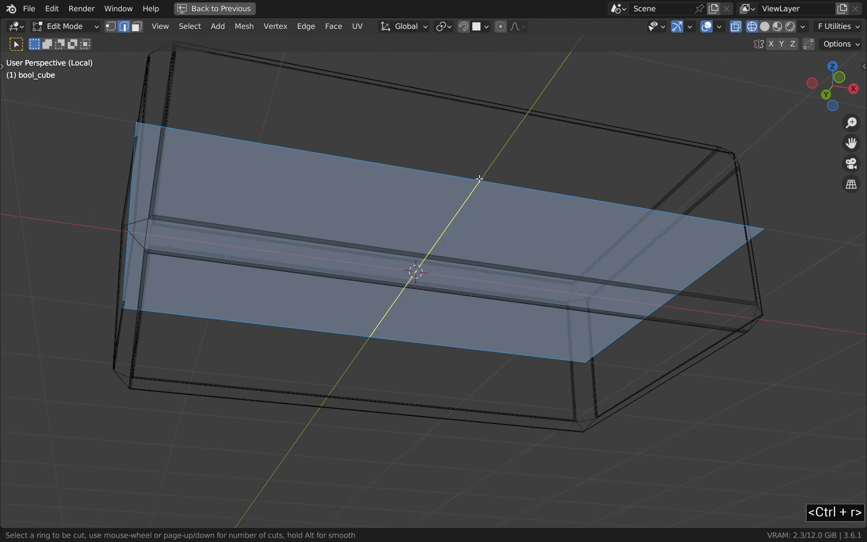
left_click(534, 236)
right_click(534, 236)
key("Tab")
Return to solid shading and bring the complete case back from the isolated view.
key("z")
key("slash")
mouse_move(459, 105)
middle_mouse_down("shift")
mouse_move(453, 176)
mouse_move(475, 269)
middle_mouse_up("shift")
middle_click_drag(475, 268, 482, 230, "shift")
scroll(438, 326, "up", 2)
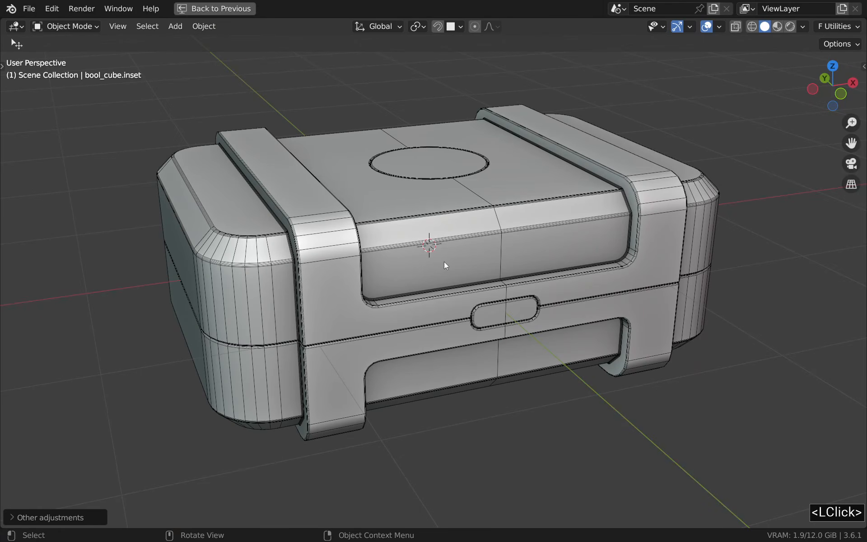
Set the case's model resolution to 32 in Fluent's other adjustments.
key("f")
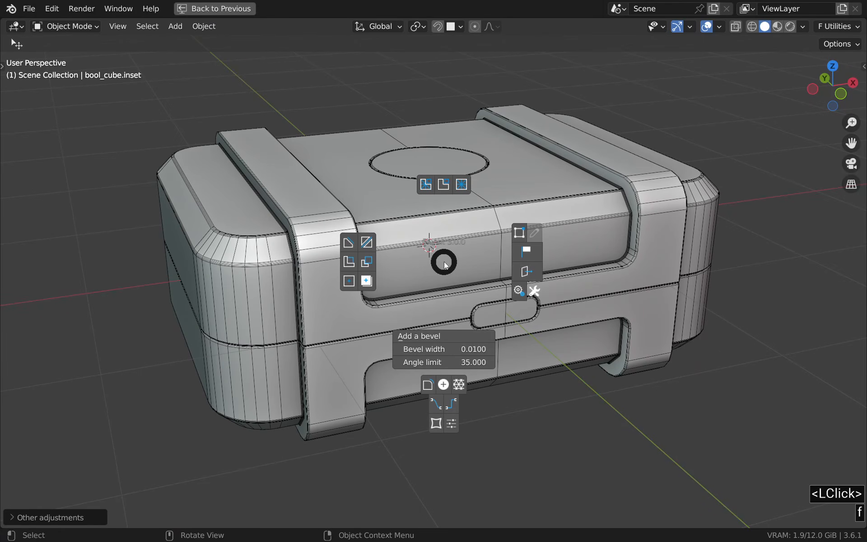
left_click(519, 291)
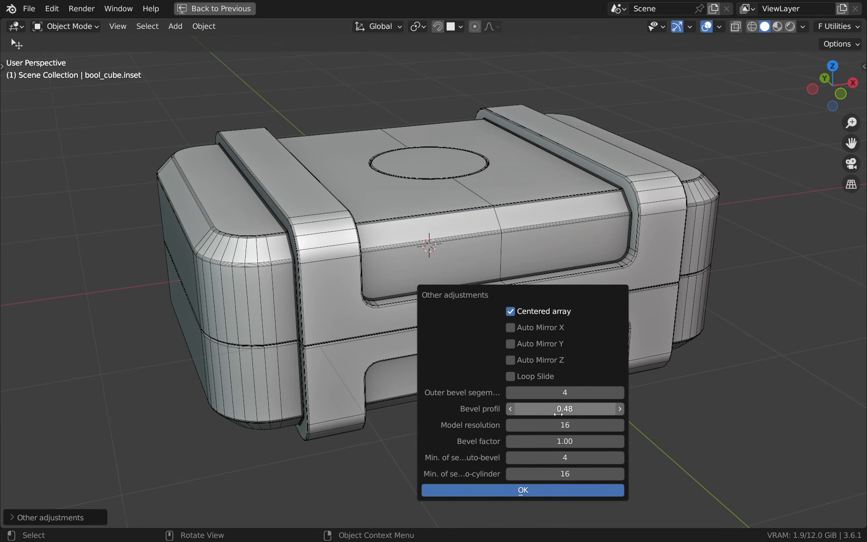
left_click(548, 424)
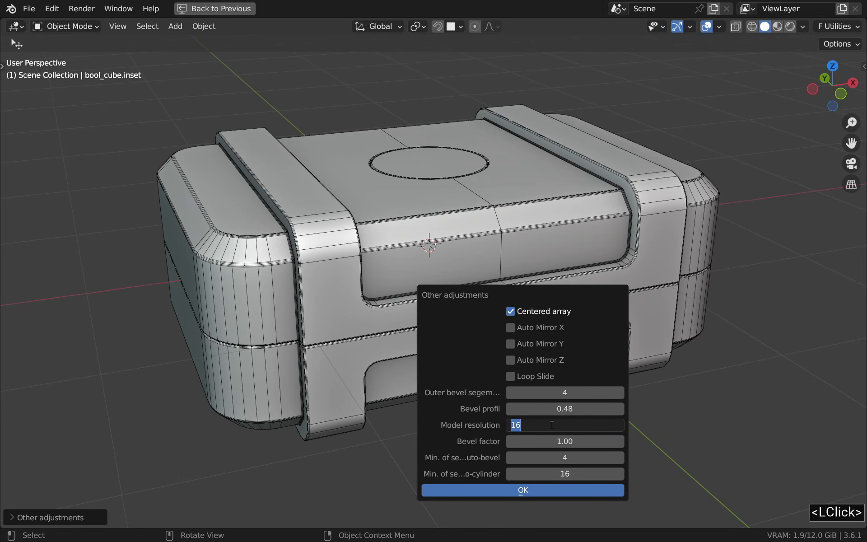
type("32")
key("Return")
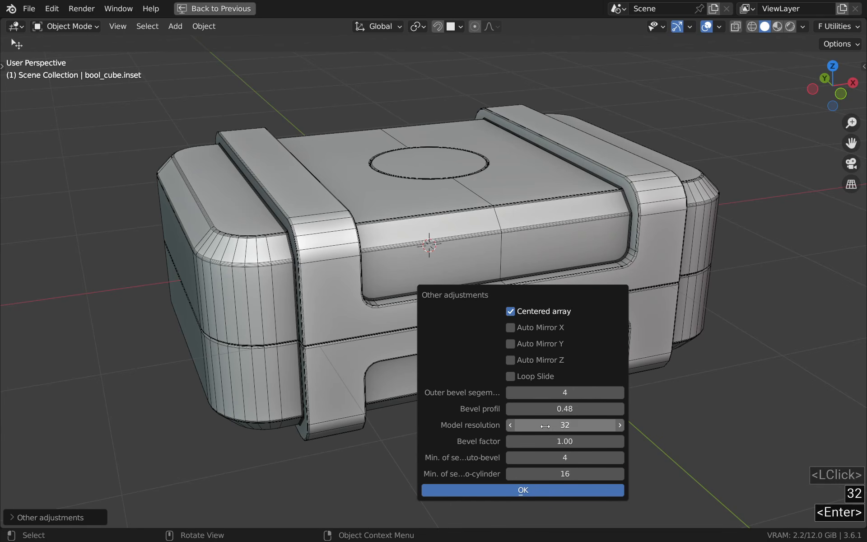
key("Return")
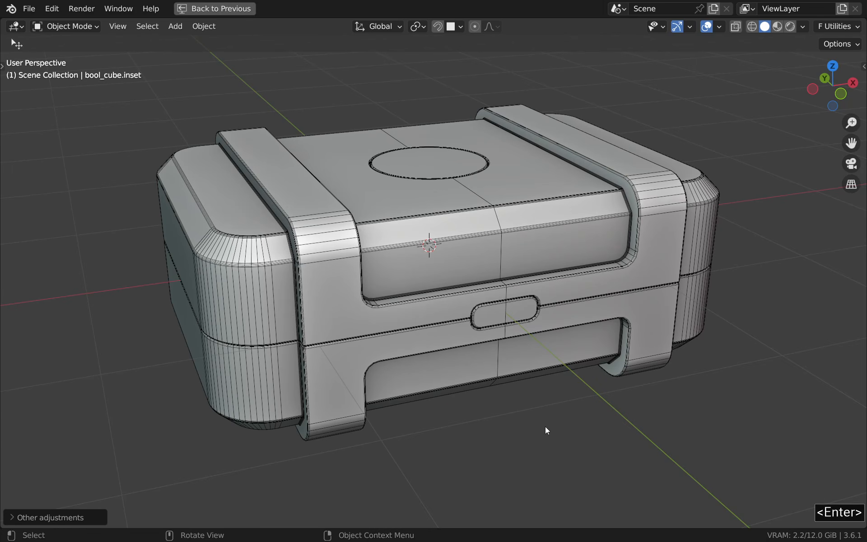
Set the case's model resolution to 16 in Fluent's other adjustments.
middle_click_drag(218, 236, 428, 212, "ctrl")
key("f")
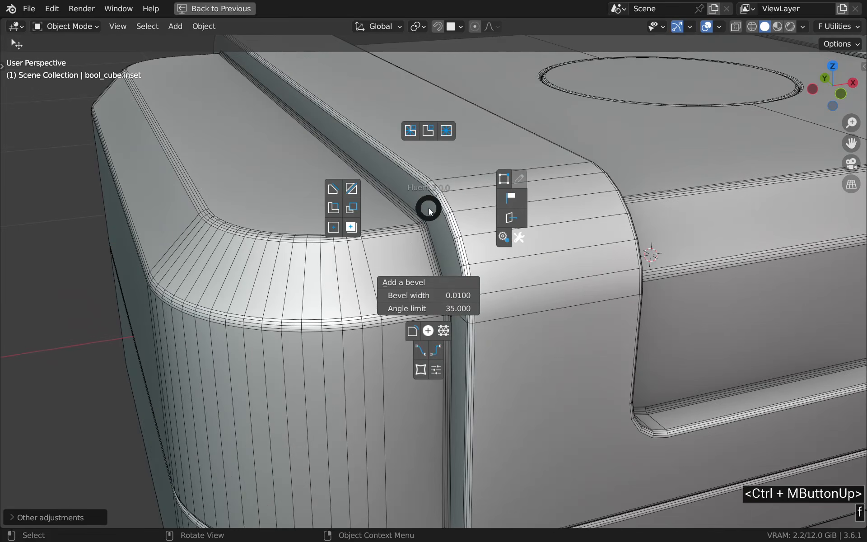
left_click(509, 239)
left_click(537, 377)
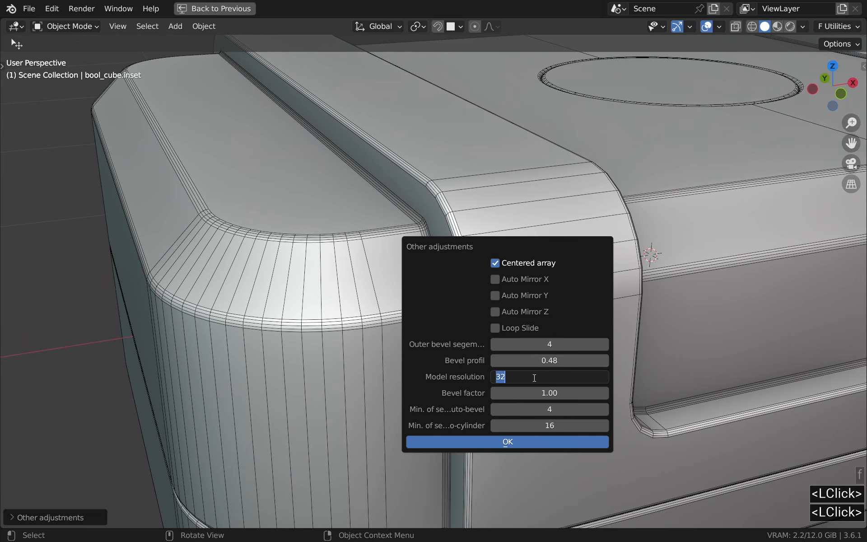
type("16")
key("Return")
key("Return")
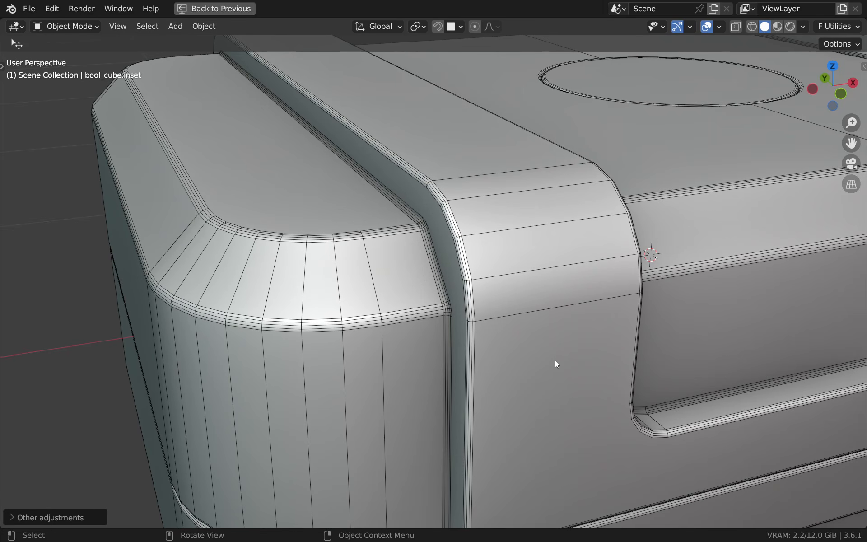
Create completed copies of all the case parts with Fluent's Autocomplete, keeping the outer bevel as a modifier.
key("ctrl")
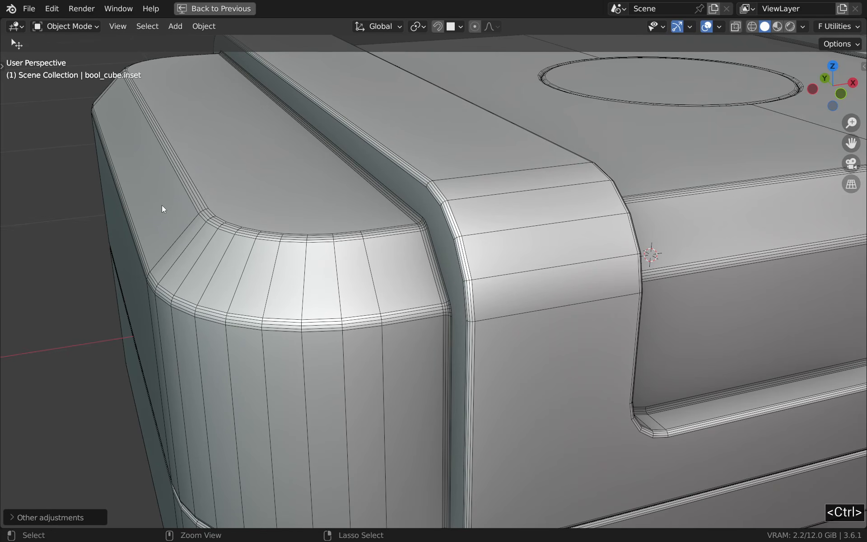
middle_click_drag(150, 204, 205, 274, "ctrl")
middle_click_drag(392, 127, 434, 150)
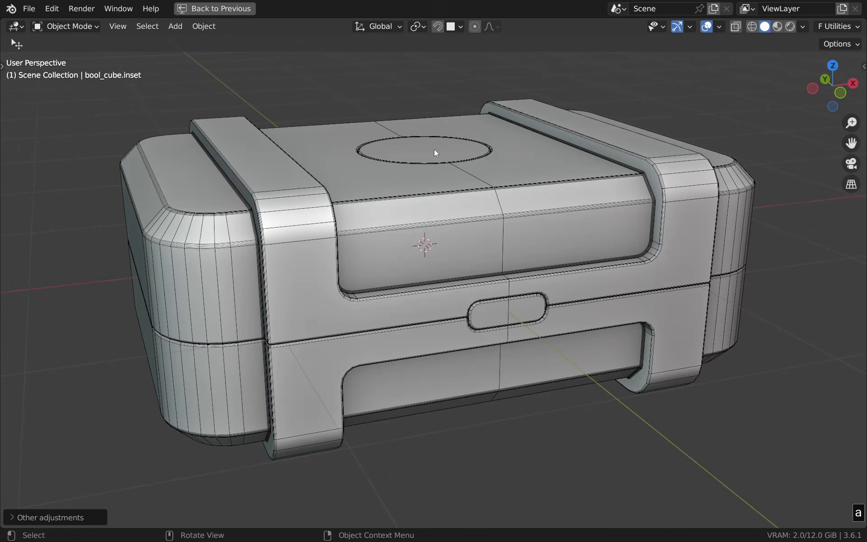
left_click(434, 150)
key("a")
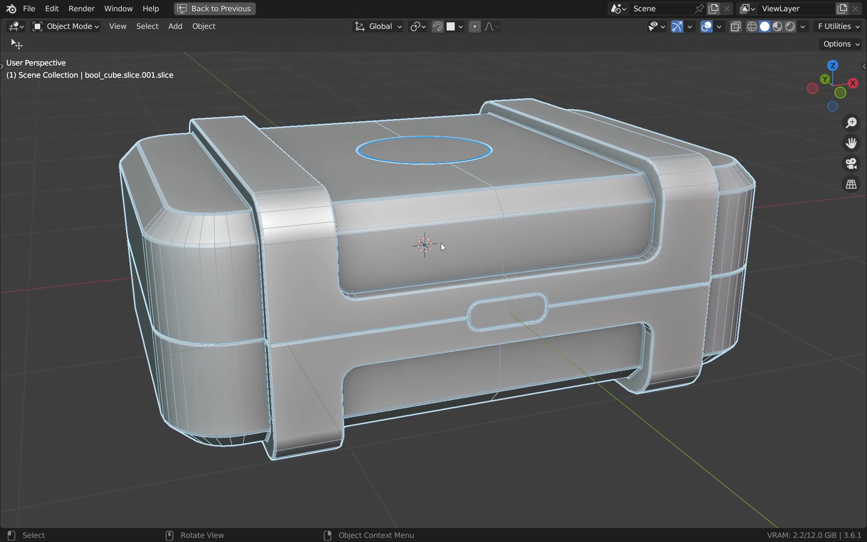
key("f")
key("alt")
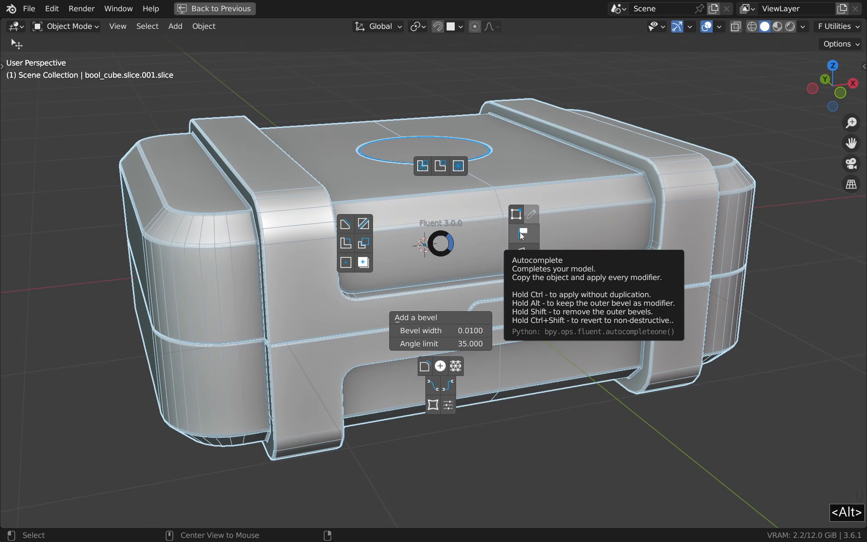
left_click(524, 233, "alt")
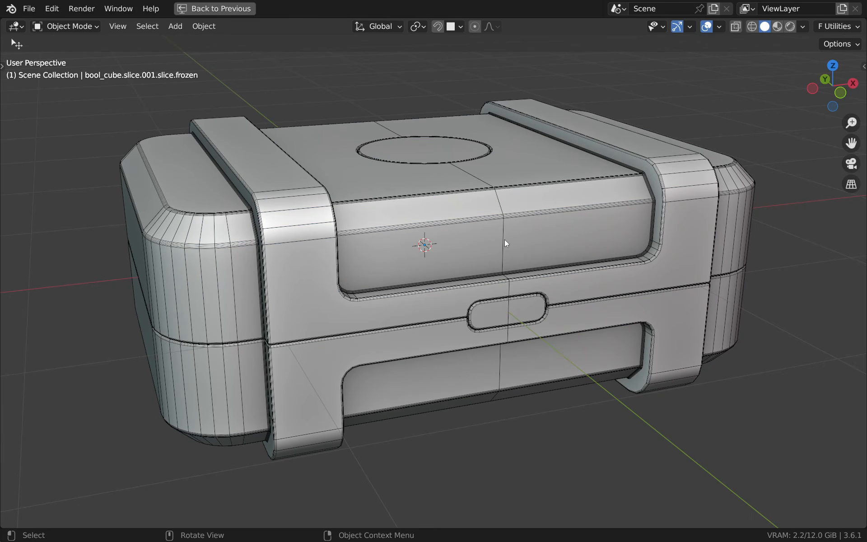
Restore the full layout and examine the mesh and modifiers of the completed upper half.
key("ctrl+space")
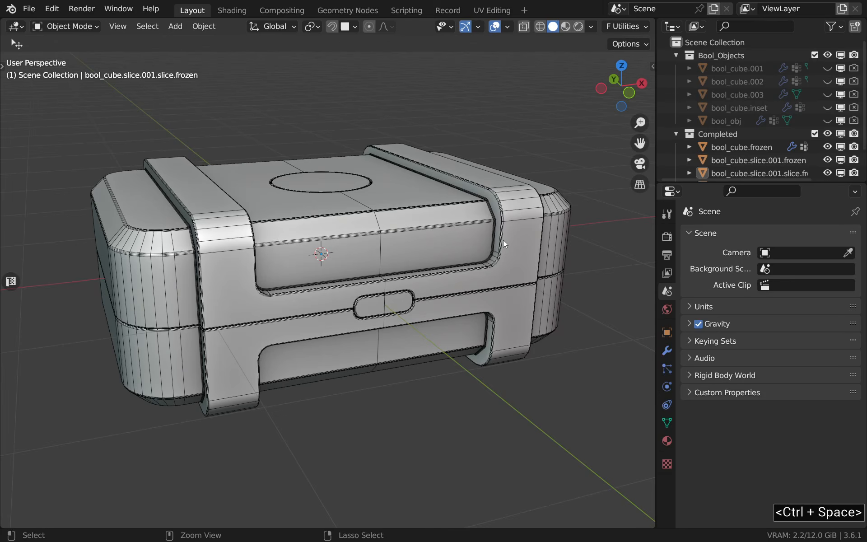
left_click(438, 243)
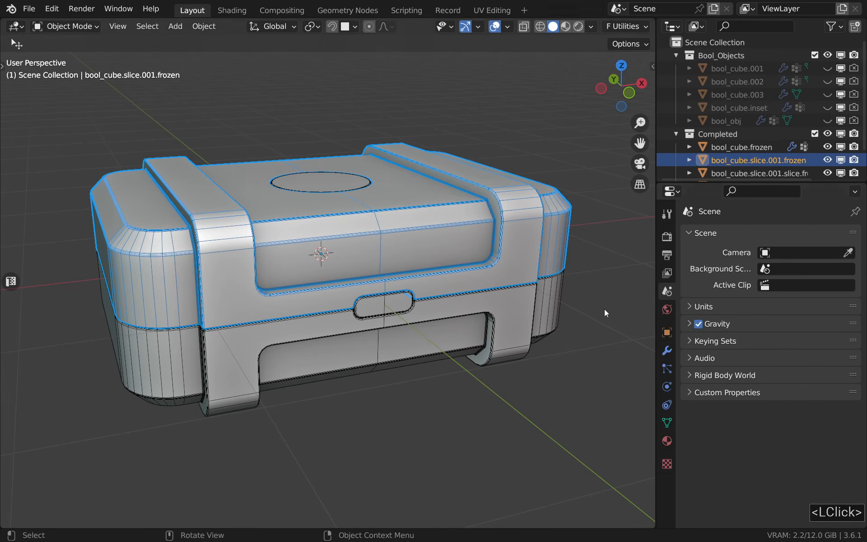
key("Tab")
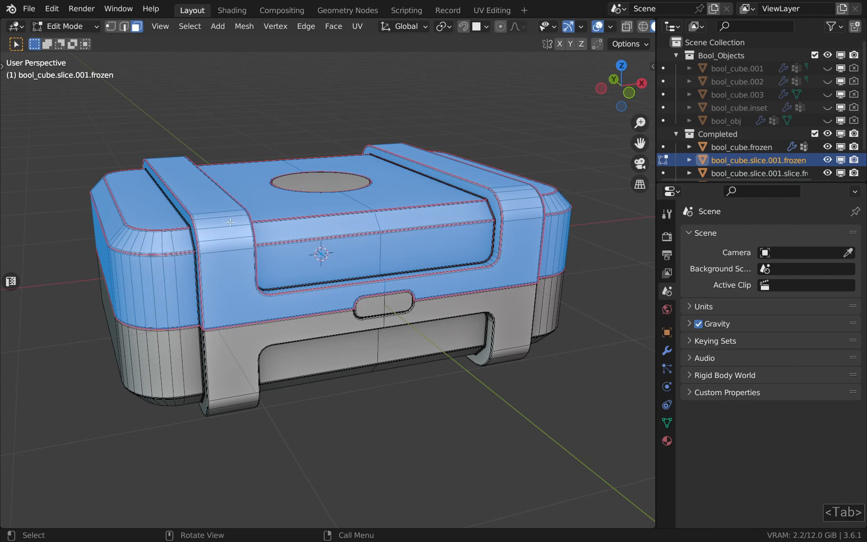
key("Tab")
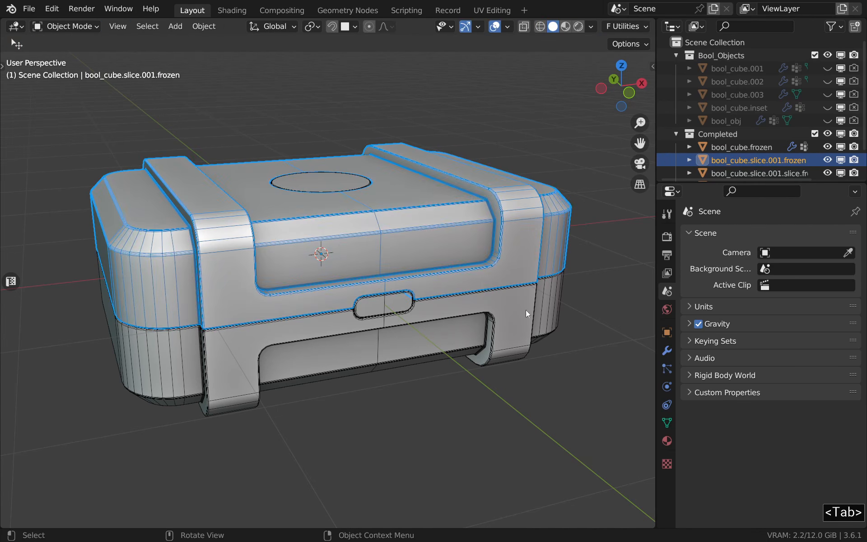
left_click(666, 350)
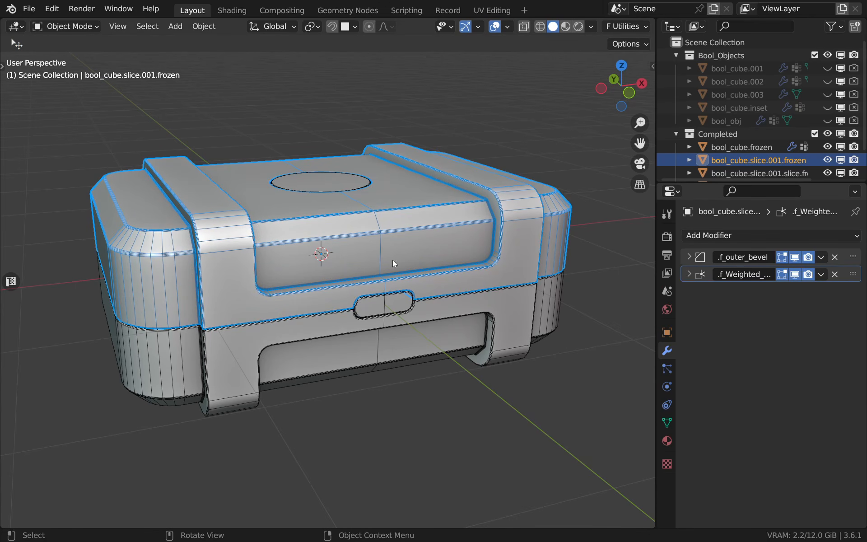
Join all the completed case parts into one object and rename it "high".
key("a")
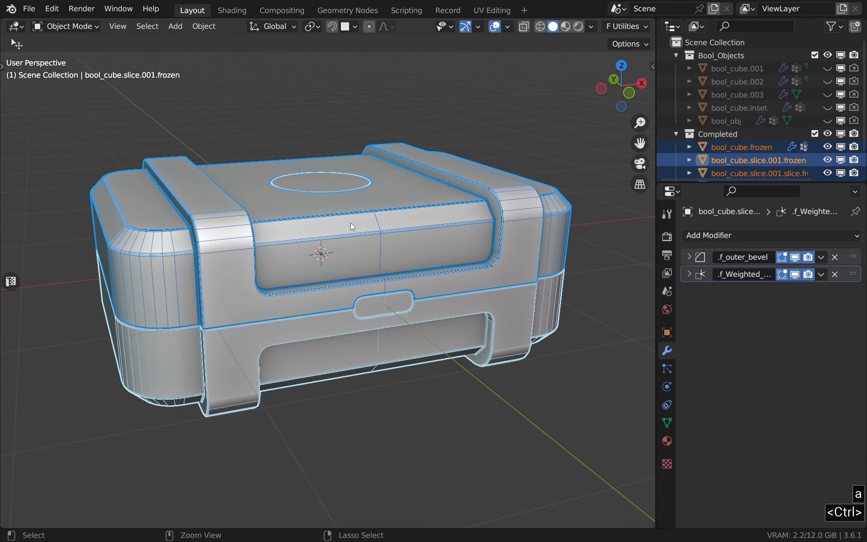
key("ctrl+j")
middle_click_drag(350, 223, 318, 269)
key("F2")
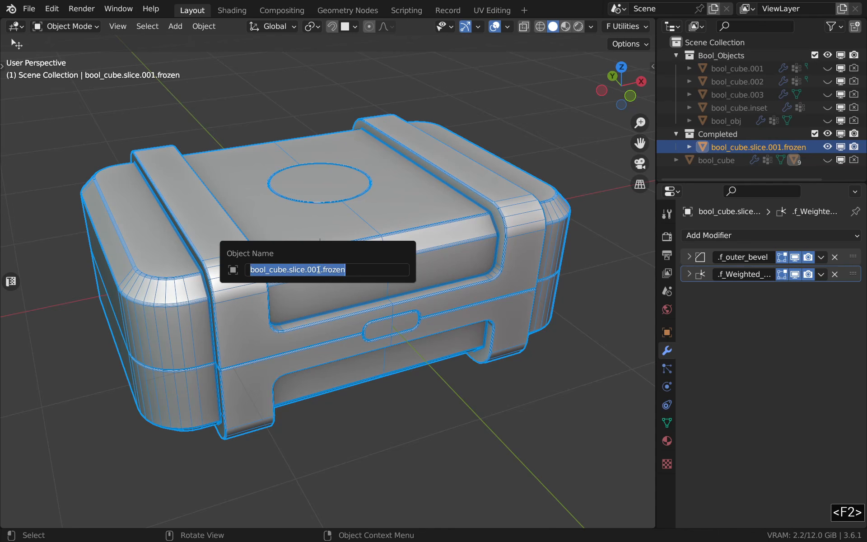
type("hi")
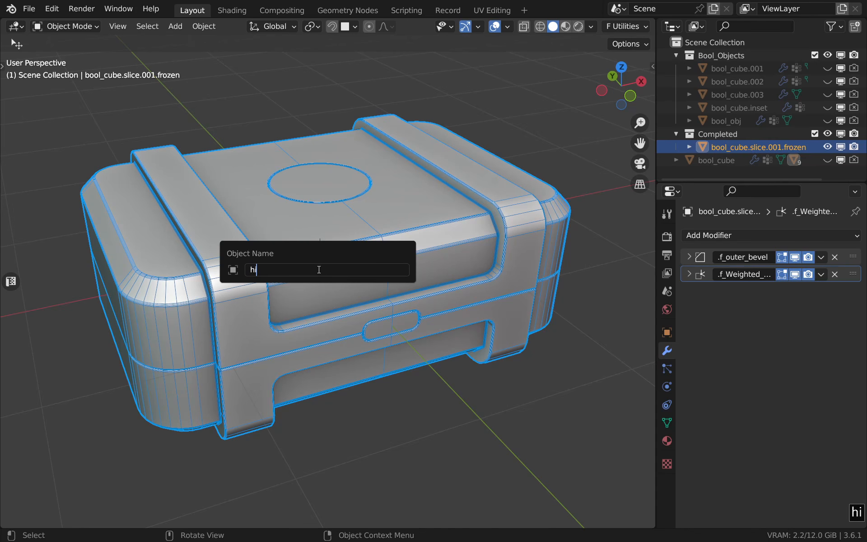
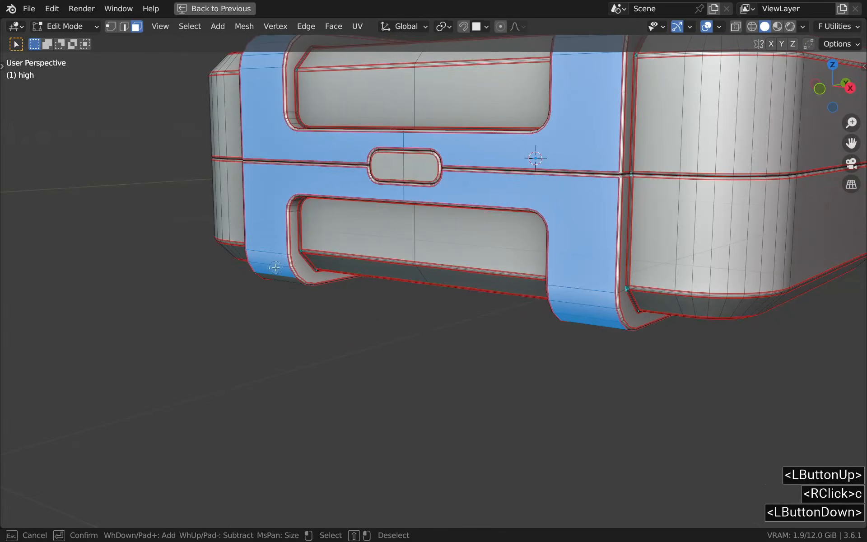
Grow the selection of the strap faces and open the red brush colour in Vertex Paint mode.
scroll(494, 223, "up", 3)
key("ctrl+KP_Add")
mouse_move(494, 222)
middle_mouse_down()
mouse_move(523, 335)
mouse_move(468, 313)
mouse_move(452, 289)
middle_mouse_up()
left_click(64, 26)
left_click(72, 84)
left_click(143, 44)
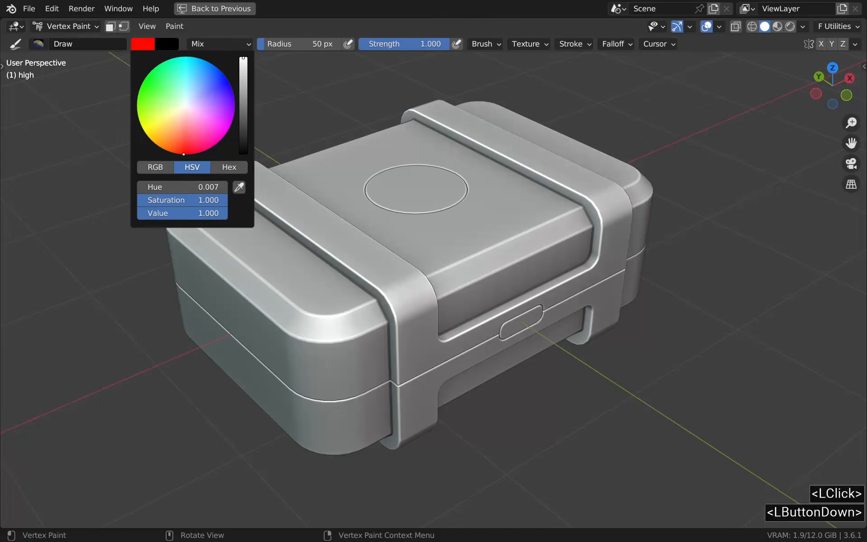
Apply the vertex colour to the masked strap faces, clear the selection and return to Edit Mode.
left_click(174, 26)
left_click(111, 26)
left_click_drag(207, 26, 221, 41)
key("alt+a")
middle_click_drag(435, 221, 453, 200)
key("Tab")
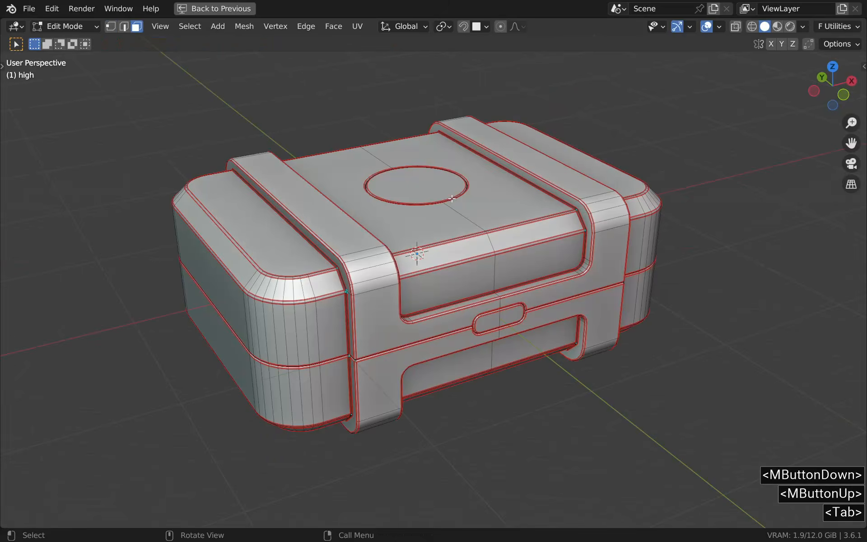
Switch to the Shading workspace, add a node found by searching "col" to the case's material and preview it.
left_click_drag(67, 26, 67, 44)
left_click(232, 13)
left_click(357, 161)
scroll(357, 161, "up", 2)
mouse_move(451, 242)
left_mouse_down()
mouse_move(312, 226)
mouse_move(434, 206)
left_mouse_up()
type("col")
key("Return")
left_click(555, 179)
left_click(510, 229)
left_click(453, 250)
scroll(435, 247, "down", 2)
left_click(465, 203, "ctrl+shift")
Connect and preview the mask and layer nodes that give the case a red body and light grey straps.
left_click(47, 26)
left_click(63, 85)
middle_click_drag(632, 289, 560, 286)
left_click(595, 248)
left_click(677, 188)
left_click(267, 271)
left_click(567, 189, "ctrl+shift")
left_click(600, 249)
left_click_drag(611, 214, 655, 213)
left_click_drag(407, 181, 342, 178)
left_click_drag(526, 182, 439, 178)
middle_click_drag(669, 289, 525, 250)
left_click(725, 203, "ctrl+shift")
Add another Fluent layer to the material and set its colour to dark brown: hue 0.025, saturation 0.973, value 0.177.
scroll(550, 223, "down", 5)
left_click(582, 439)
left_click_drag(598, 342, 584, 338)
right_click(585, 339)
scroll(400, 321, "down", 3)
middle_click_drag(400, 321, 351, 300)
left_click_drag(380, 210, 493, 128)
middle_click_drag(678, 252, 547, 214)
left_click_drag(569, 188, 746, 185)
key("f")
left_click(536, 182)
left_click_drag(573, 222, 554, 206)
middle_click_drag(457, 385, 479, 343, "ctrl")
left_click(504, 339)
left_click_drag(615, 68, 615, 151)
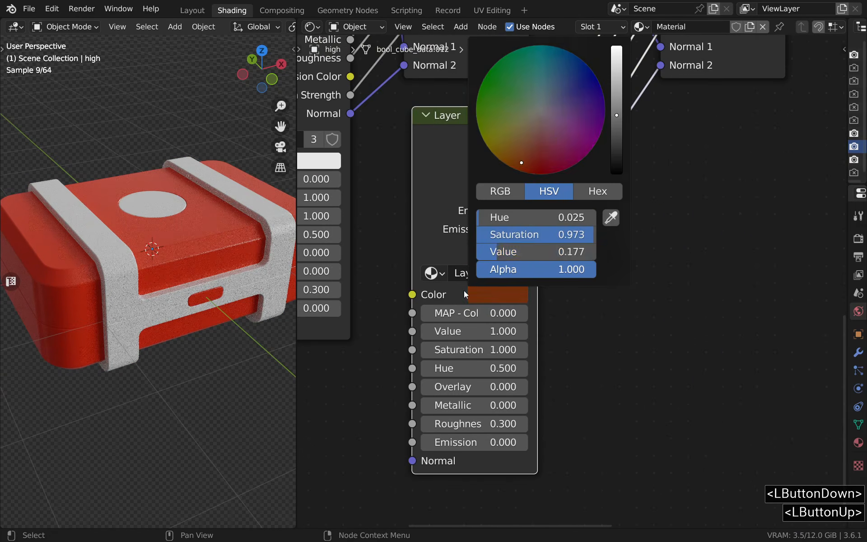
Preview the mask on a close-up of the case and restore the full Principled BSDF output.
middle_click_drag(542, 271, 564, 294, "ctrl")
middle_click_drag(565, 293, 584, 234)
left_click(505, 149)
scroll(519, 190, "up", 3)
middle_click_drag(271, 203, 149, 277, "ctrl")
left_click(519, 129, "ctrl+shift")
scroll(522, 242, "up", 2, "ctrl")
scroll(521, 242, "down", 1, "ctrl")
scroll(521, 242, "down", 2)
left_click(646, 188, "ctrl+shift")
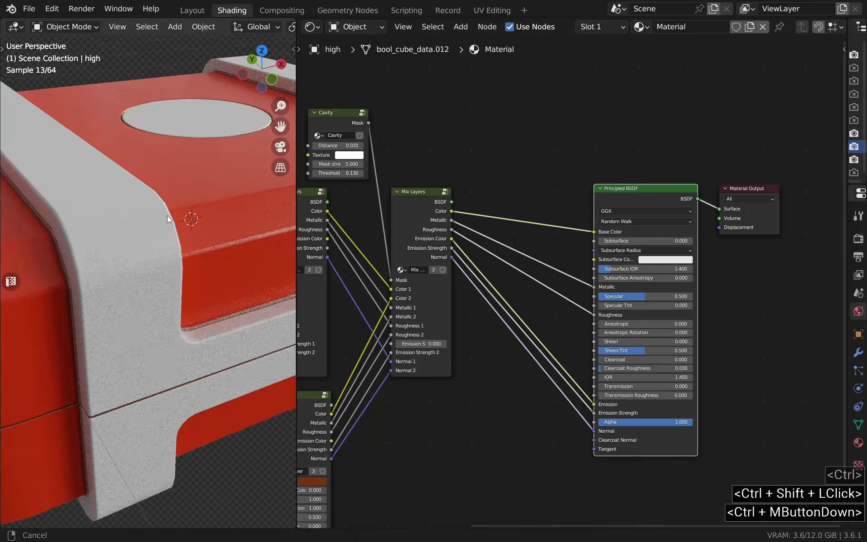
Set the Cavity mask's distance to 0.040.
middle_click_drag(167, 215, 392, 217, "ctrl")
left_click(361, 113)
scroll(362, 113, "down", 2)
middle_click_drag(149, 271, 149, 225, "ctrl")
key("Tab")
scroll(479, 203, "up", 2)
left_click_drag(478, 214, 508, 214)
middle_click_drag(149, 226, 149, 199, "ctrl")
Insert another Mix Layers node before the Principled BSDF and add a new layer.
scroll(582, 207, "down", 3)
left_click(582, 207)
left_click(508, 437)
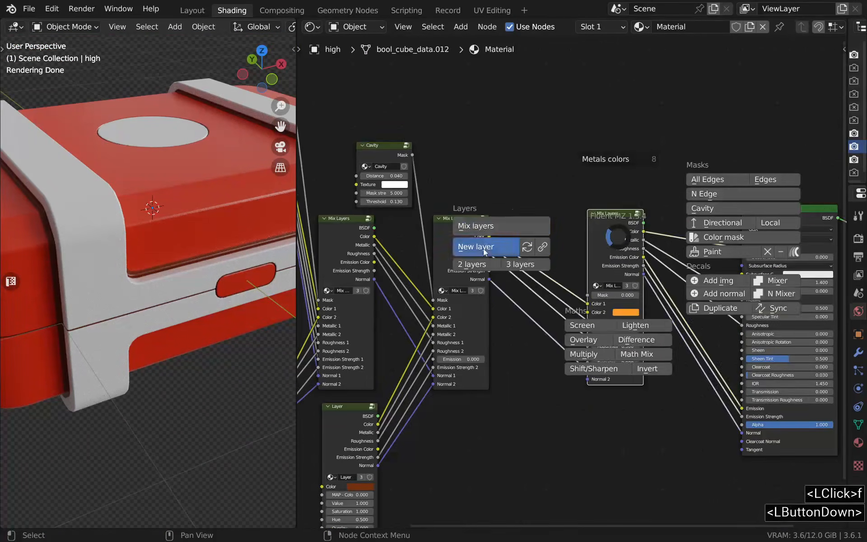
scroll(508, 437, "up", 3)
scroll(524, 473, "down", 3)
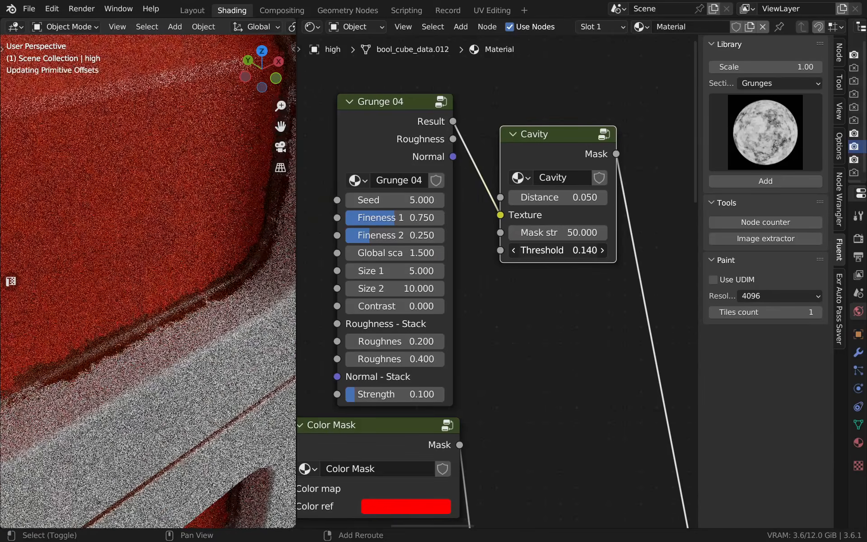
Lower the Cavity mask's threshold and increase the Grunge 04 contrast to refine the dirt along the recesses.
left_click_drag(558, 250, 542, 250)
scroll(272, 254, "down", 2)
middle_click_drag(273, 253, 194, 266, "shift")
middle_click_drag(194, 266, 180, 239)
middle_click_drag(181, 239, 247, 277, "ctrl")
left_click_drag(395, 305, 418, 305)
mouse_move(558, 197)
left_mouse_down("shift")
mouse_move(533, 197)
mouse_move(558, 197)
left_mouse_up("shift")
scroll(248, 277, "down", 2)
middle_click_drag(451, 407, 451, 230)
middle_click_drag(180, 270, 198, 235, "ctrl")
middle_click_drag(451, 497, 451, 332)
left_click(510, 199)
left_click_drag(510, 199, 590, 239)
left_click(590, 239)
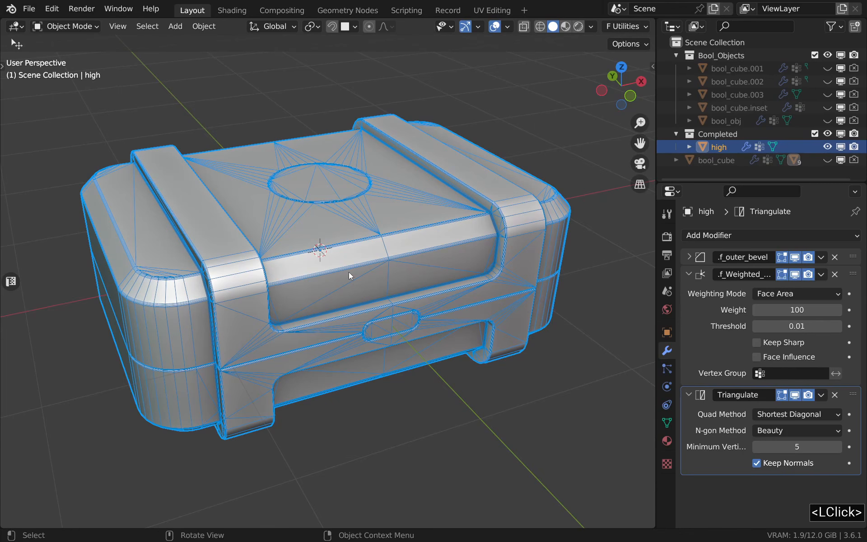
Show bool_cube with all its child objects, and hide the high mesh and the boolean cutters.
left_click(733, 161)
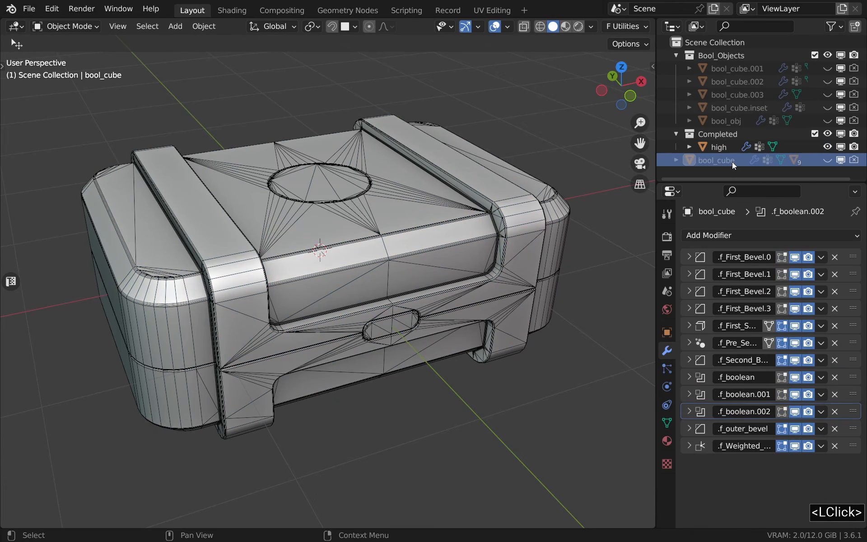
left_click(825, 159, "shift")
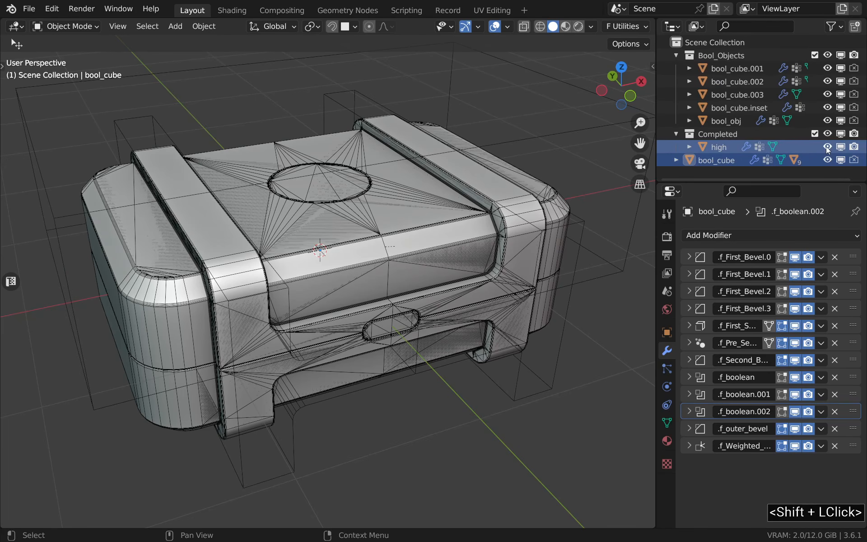
left_click(826, 146)
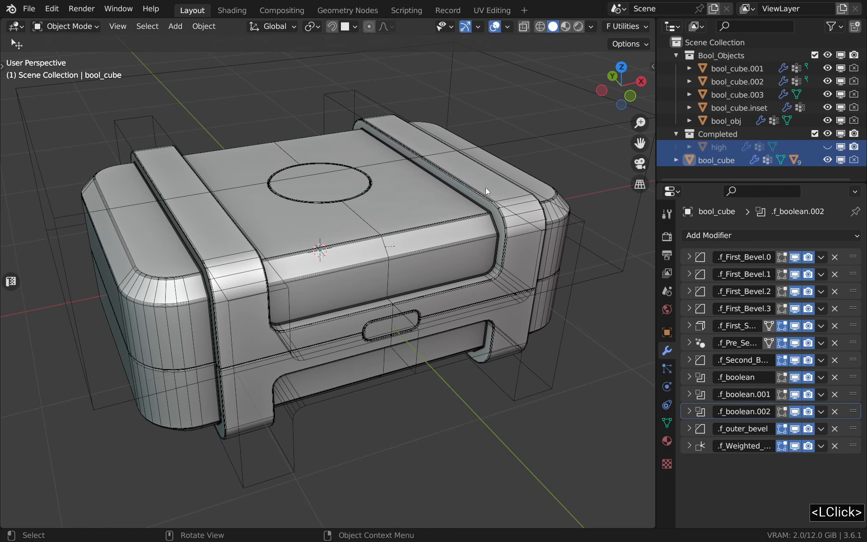
key("shift+h")
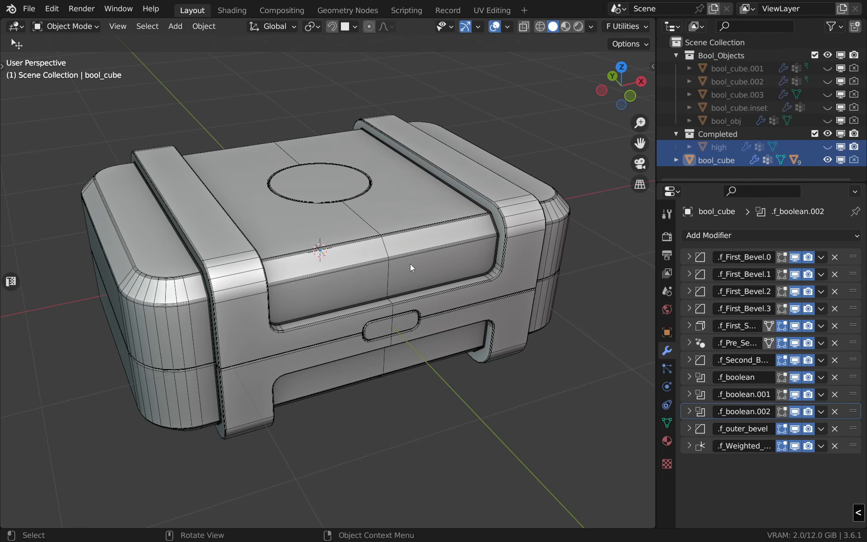
Filter the outliner for "slice", hide the three bool_cube slice objects and clear the filter.
left_click(773, 28)
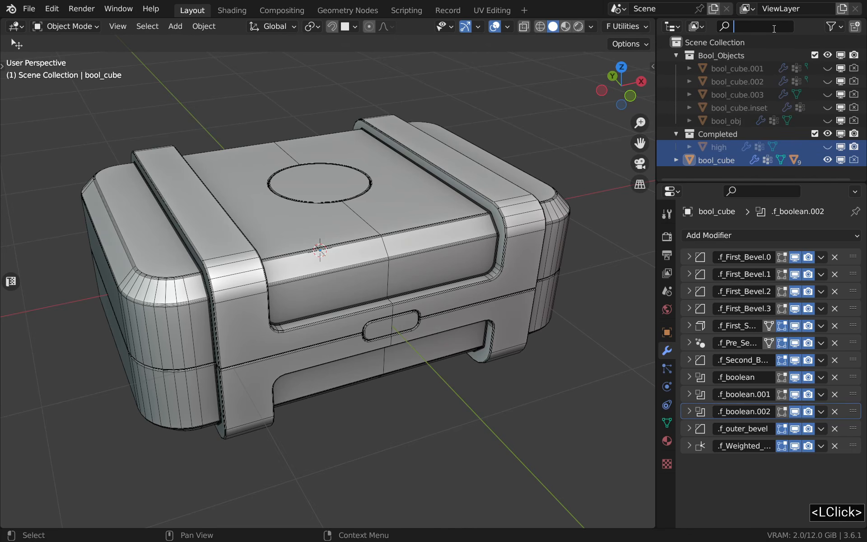
type("slice")
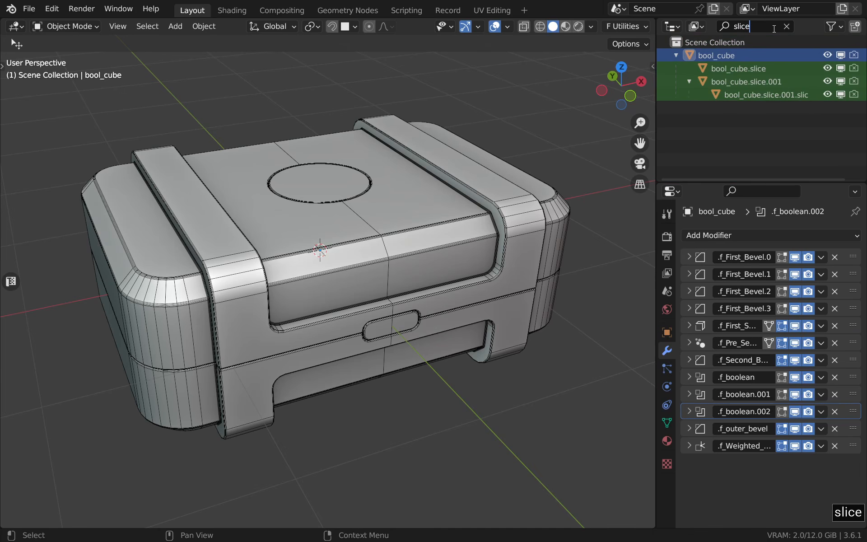
left_click(827, 82)
left_click(827, 94)
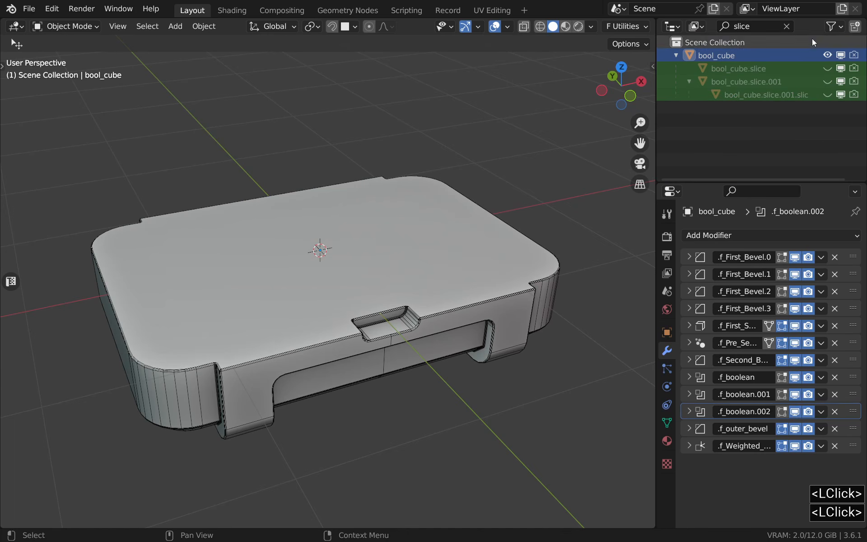
left_click(788, 27)
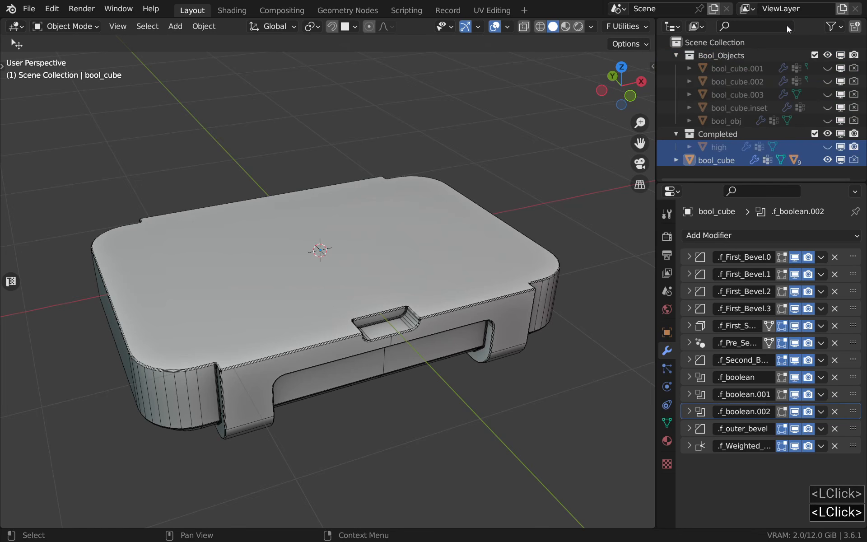
Create a completed copy of bool_cube with Autocomplete, keeping the outer bevel as a modifier, and open the copy for mesh editing.
left_click(489, 263)
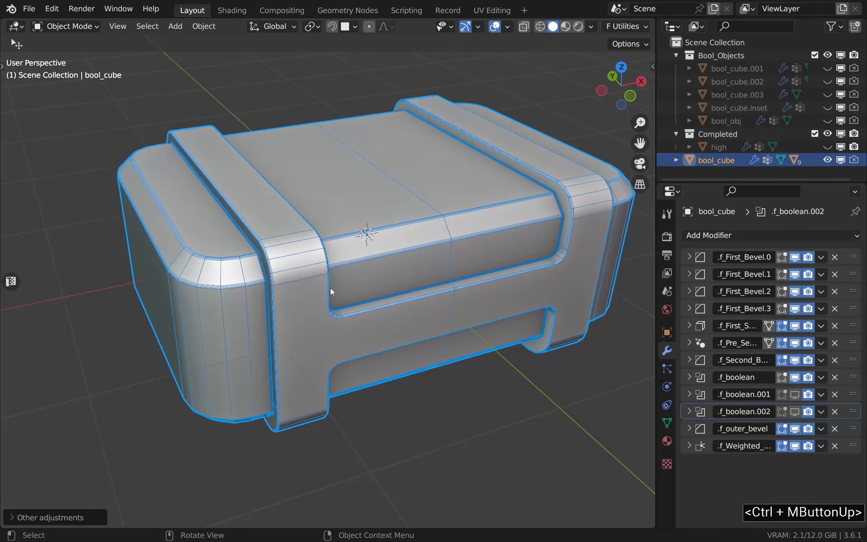
key("f")
left_click(435, 245, "alt")
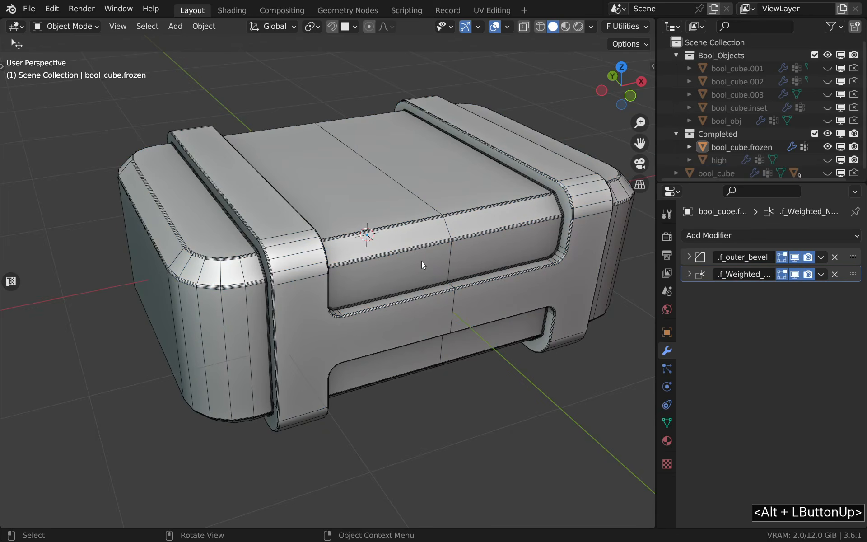
left_click(410, 250)
key("Tab")
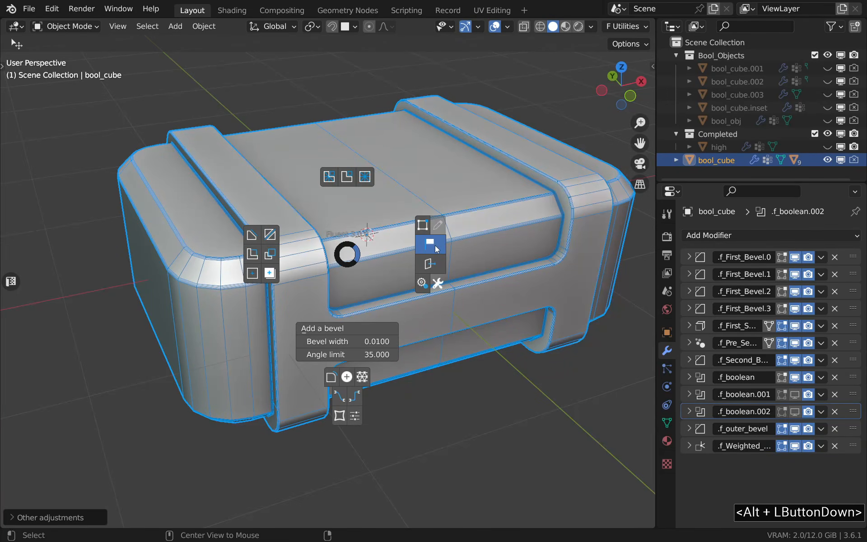
Create a frozen copy of bool_cube that keeps its outer bevel as a modifier, and dissolve the redundant centre edges across its flat faces.
left_click(435, 245, "alt")
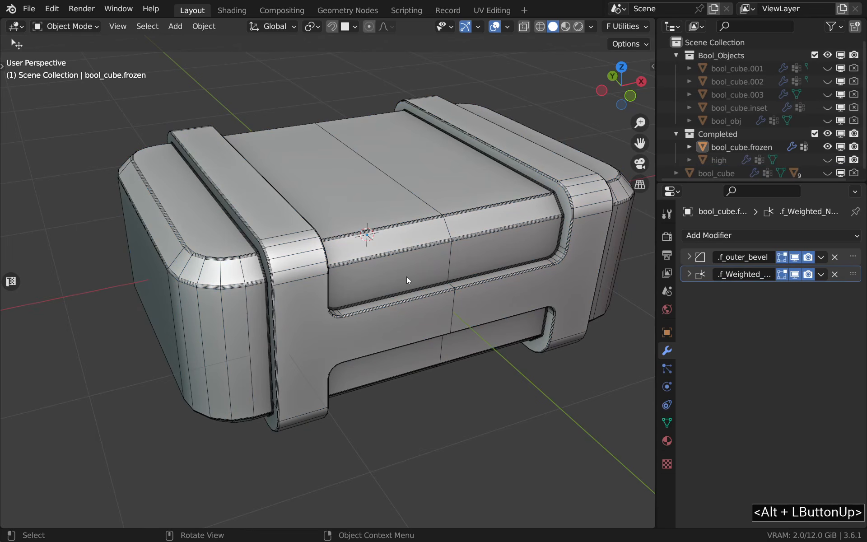
left_click(413, 248)
key("Tab")
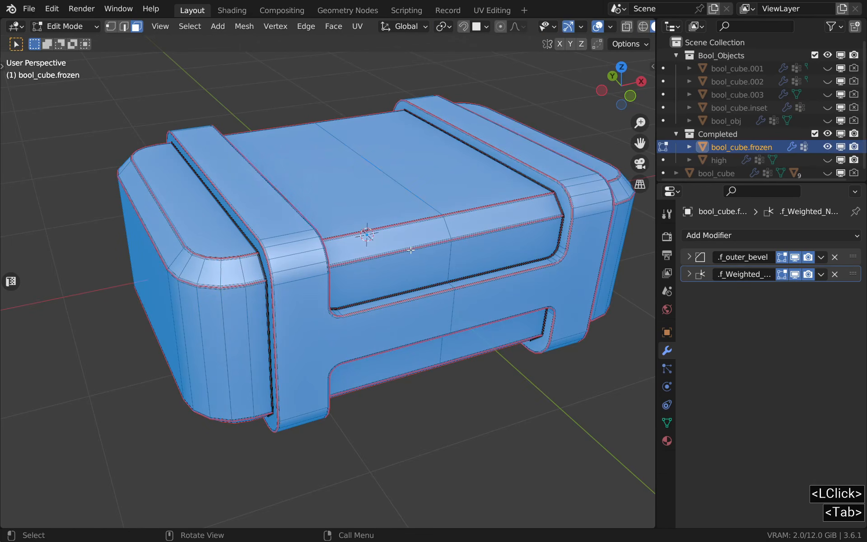
key("2")
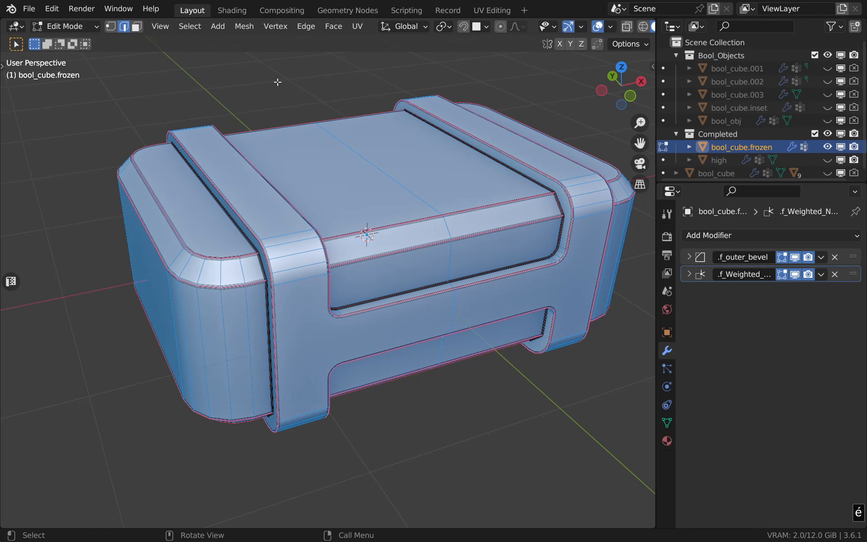
left_click(381, 169, "alt")
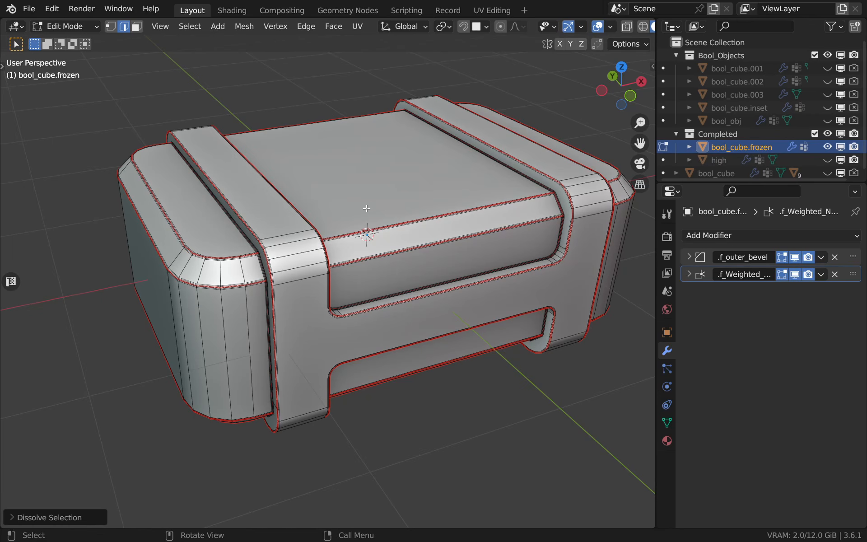
key("Tab")
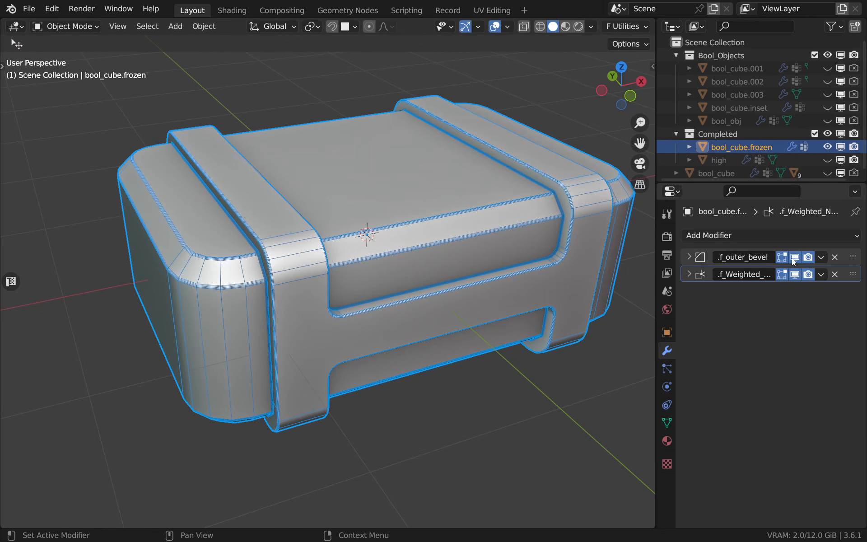
Remove the outer bevel modifier from bool_cube.frozen and enable Keep Sharp on its Weighted Normal modifier.
left_click(835, 257)
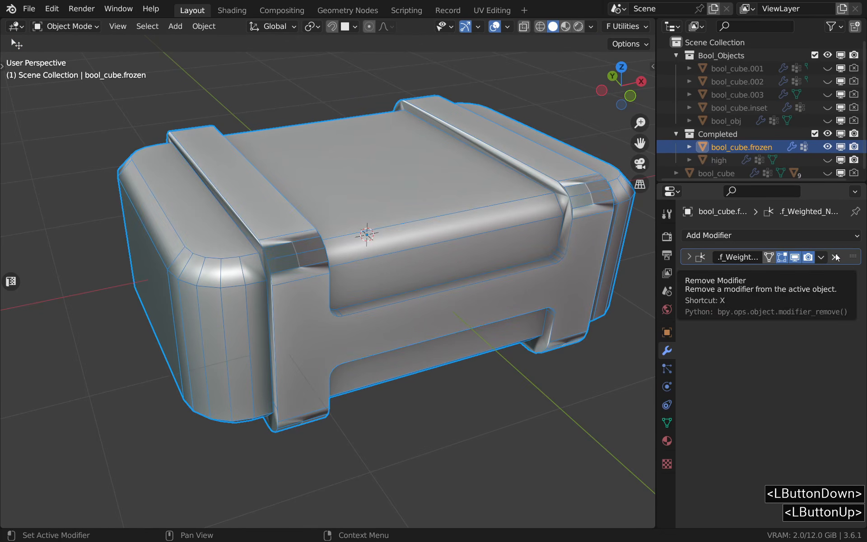
left_click(688, 257)
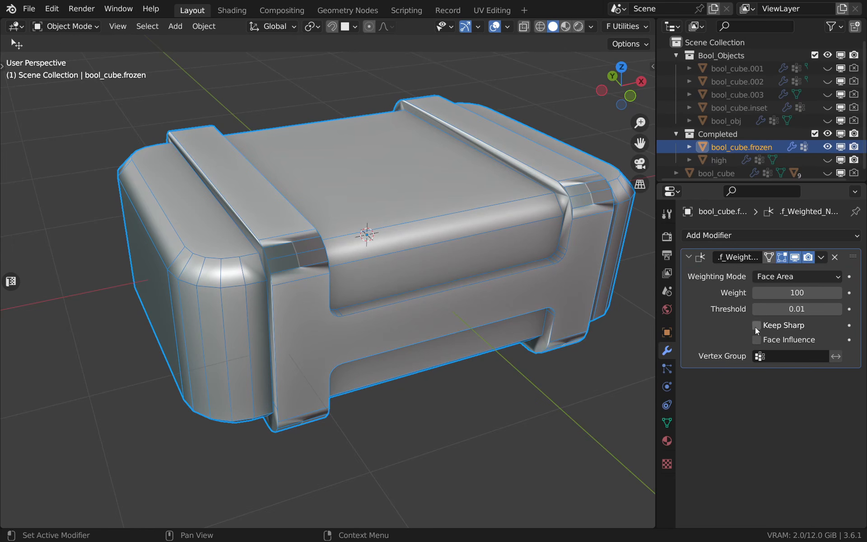
left_click(786, 326)
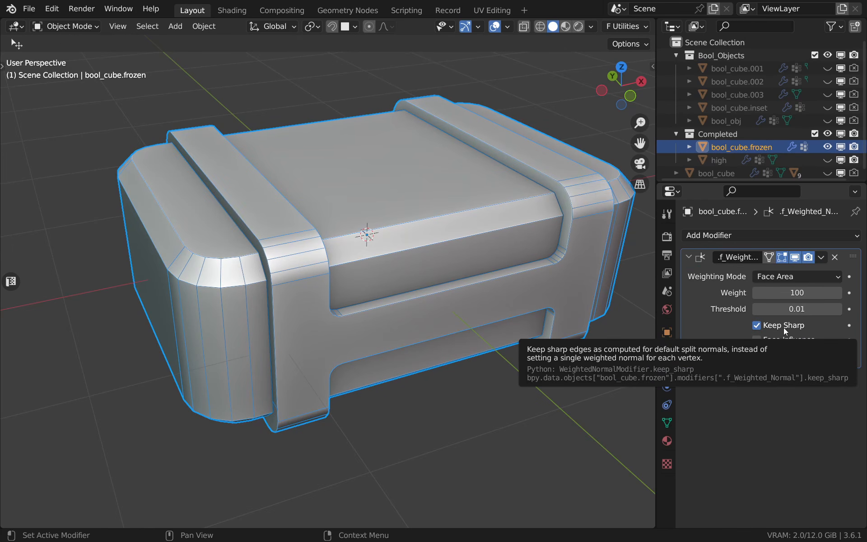
Add a Triangulate modifier to bool_cube.frozen with Minimum Vertices set to 5 and Keep Normals enabled.
left_click(815, 235)
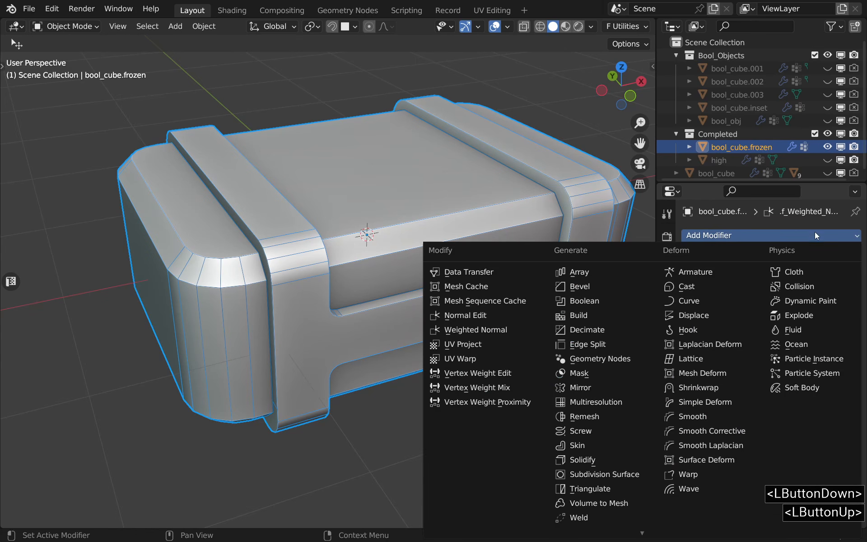
left_click(605, 489)
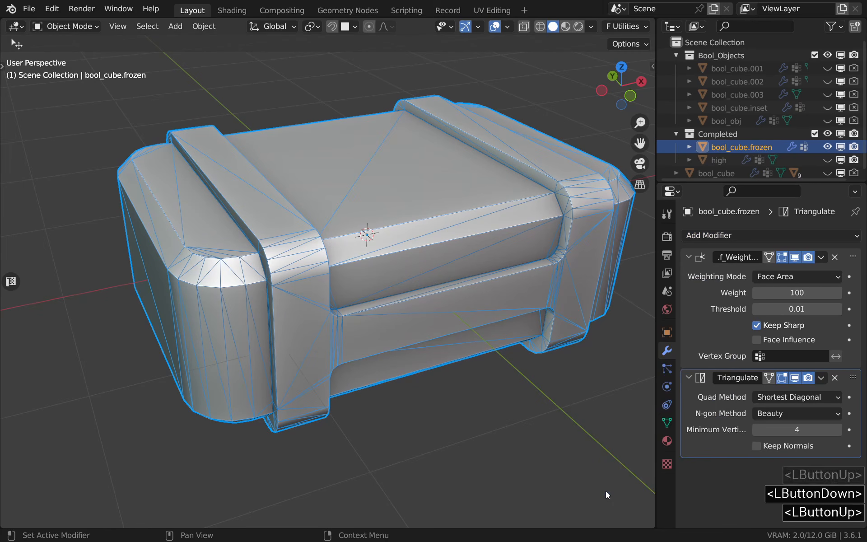
left_click(837, 429)
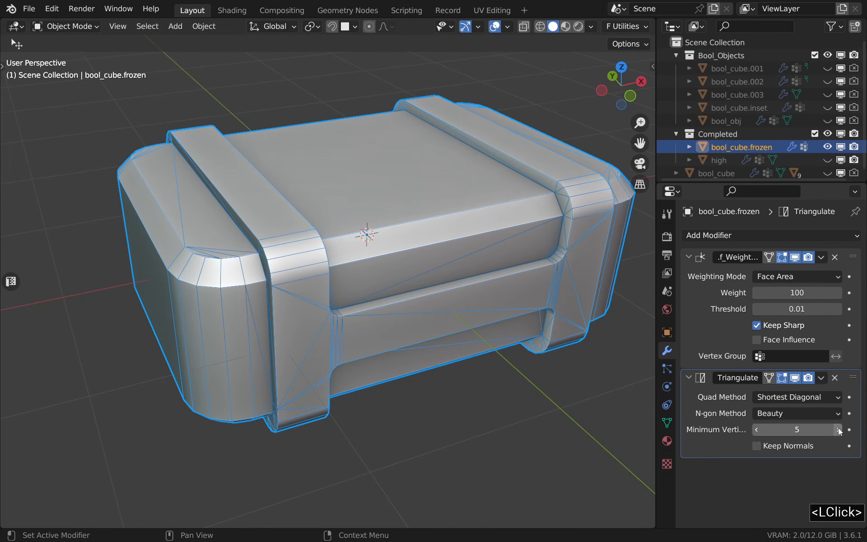
left_click(784, 448)
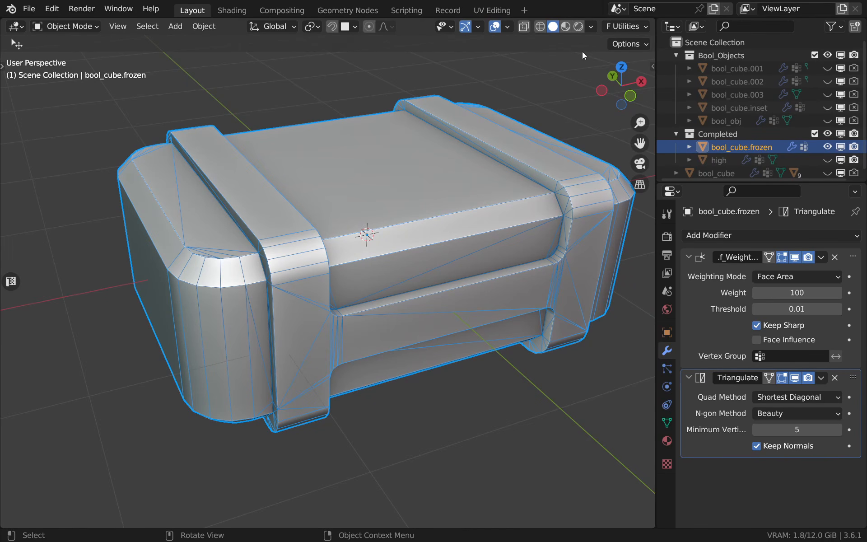
Switch to the UV Editing workspace and select the whole mesh of bool_cube.frozen to display its UV layout.
left_click(491, 10)
middle_click_drag(459, 262, 555, 249)
key("a")
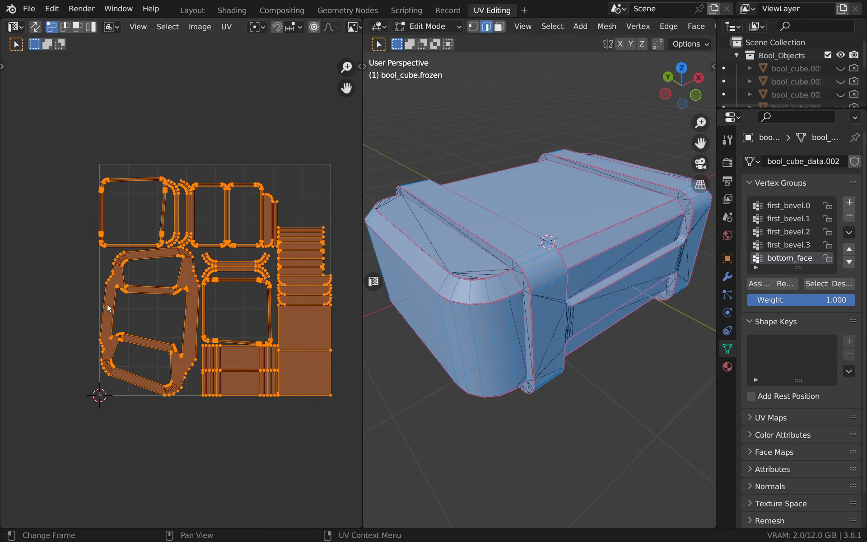
middle_click_drag(420, 278, 613, 247)
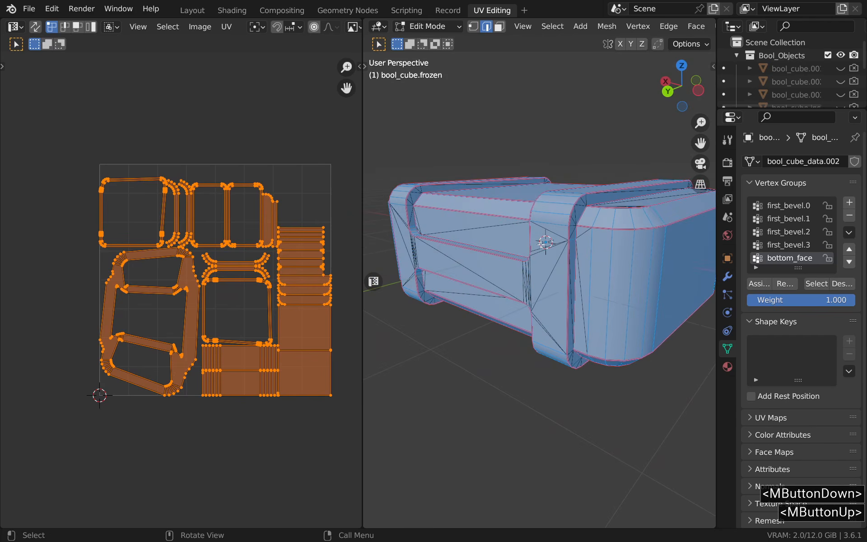
Select the large H-shaped strap faces on the two opposite long sides of the case and mark their edges as seams.
left_click(499, 28)
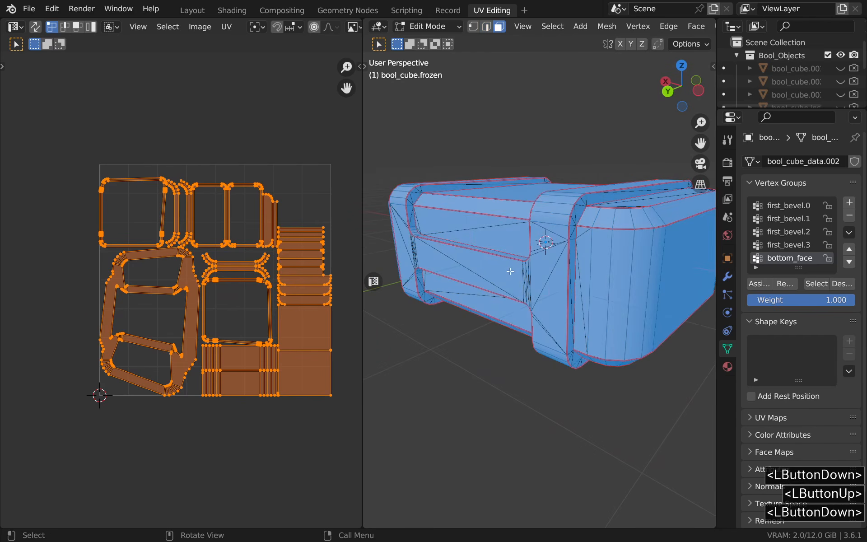
left_click(515, 268)
middle_click_drag(659, 240, 486, 226)
scroll(486, 226, "down", 1)
scroll(486, 227, "down", 3)
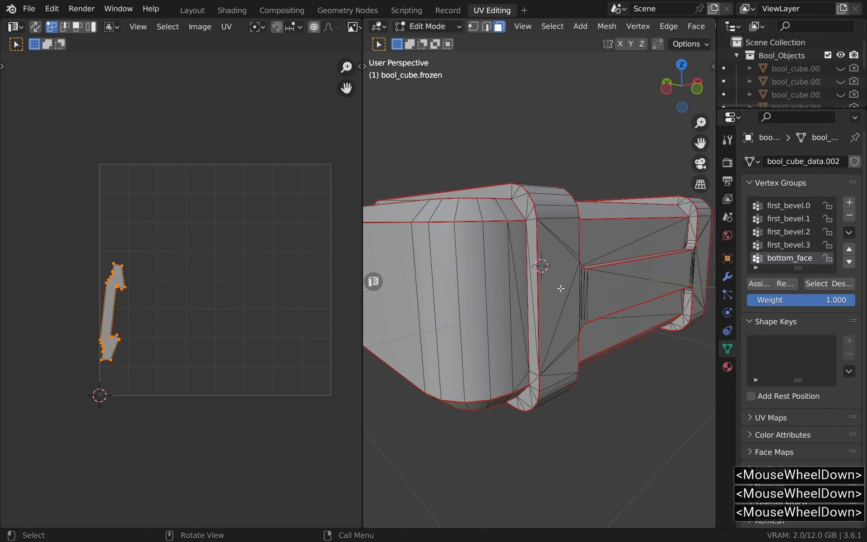
left_click(561, 289, "shift")
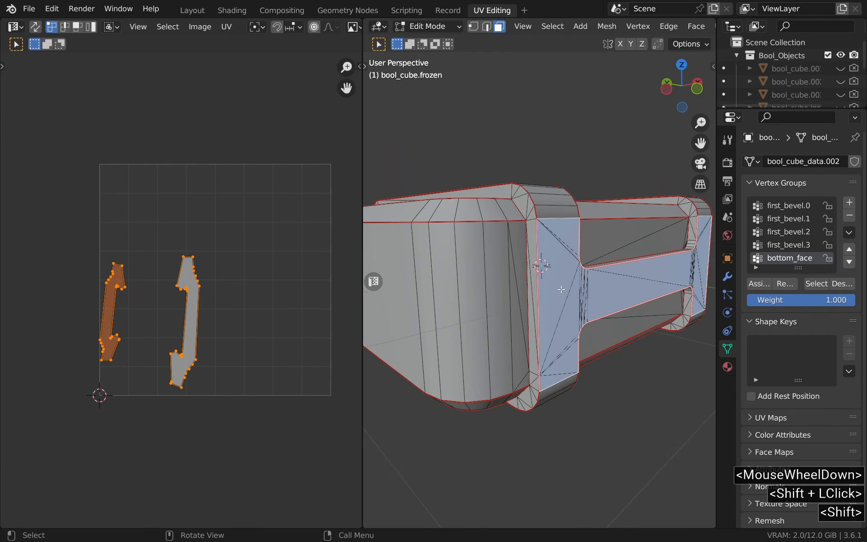
key("2")
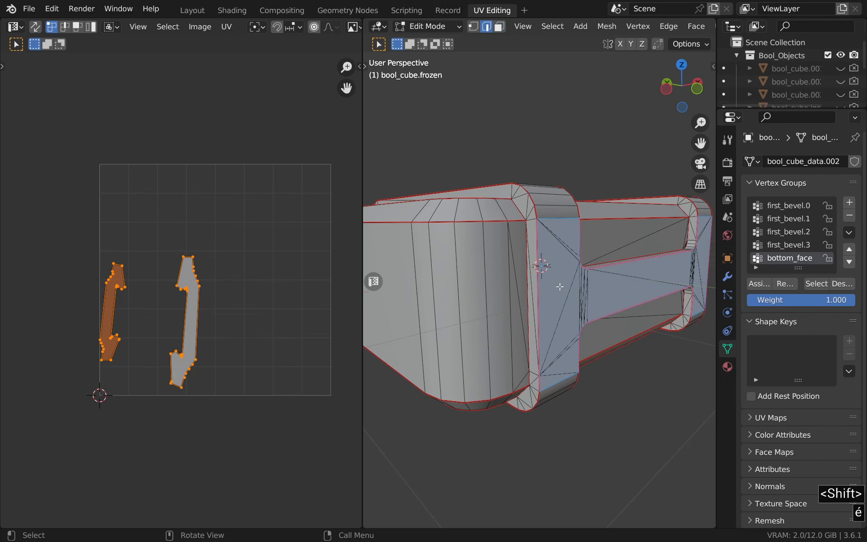
right_click(551, 273)
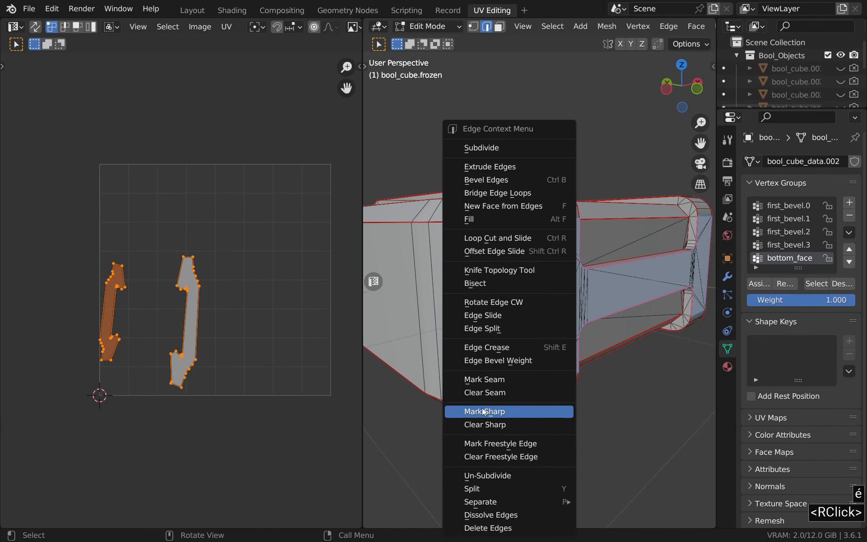
left_click(508, 378)
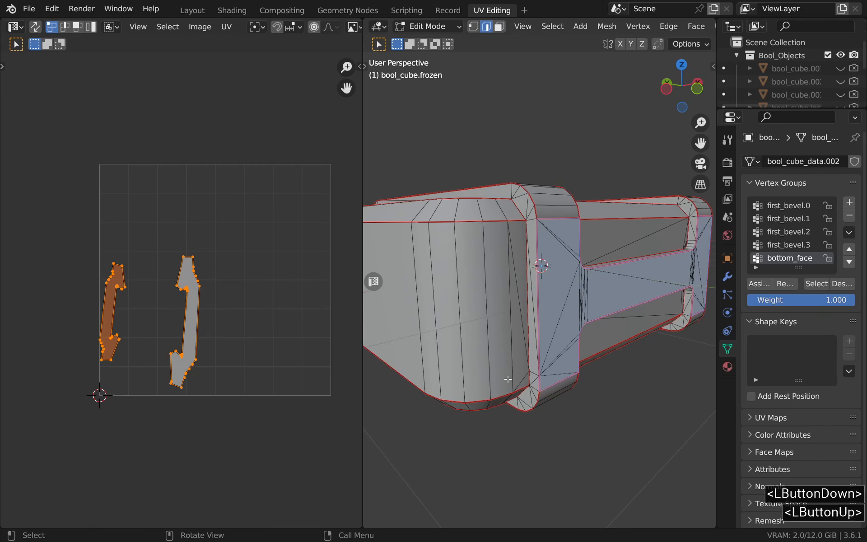
Select the entire mesh and unwrap it again using the added seams.
key("a")
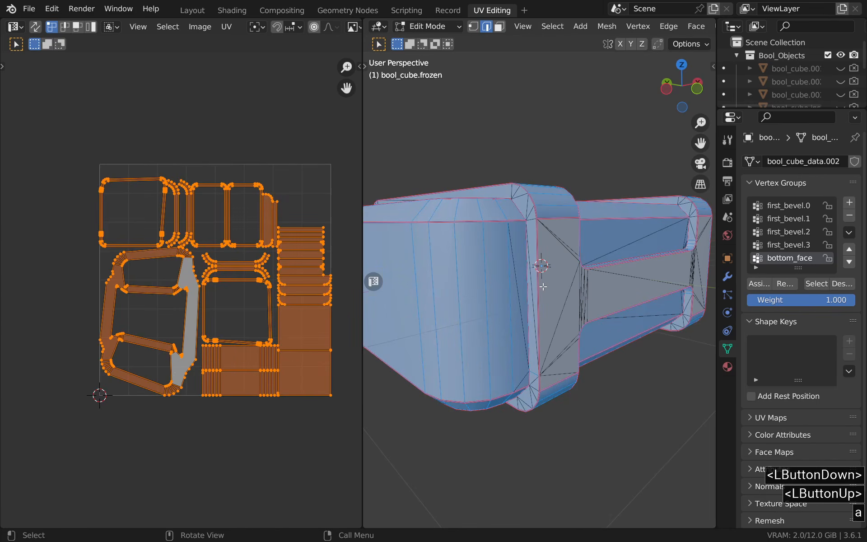
key("u")
left_click(543, 286)
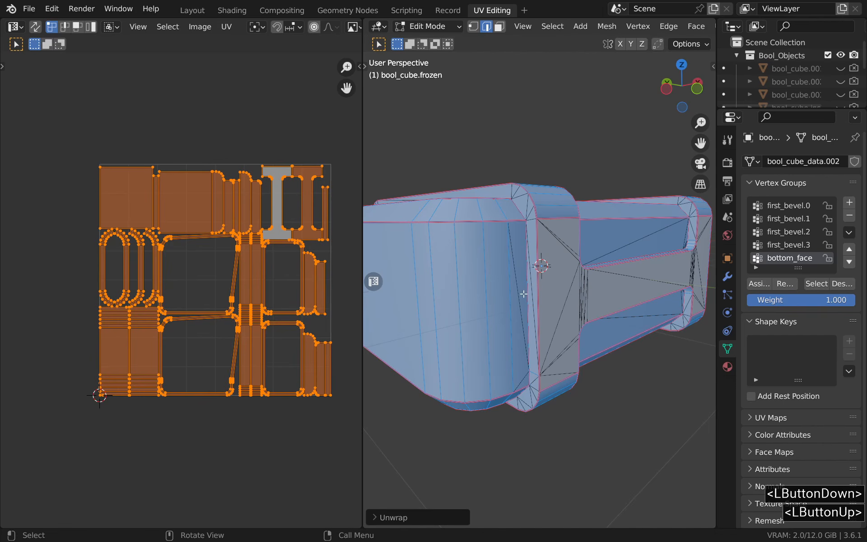